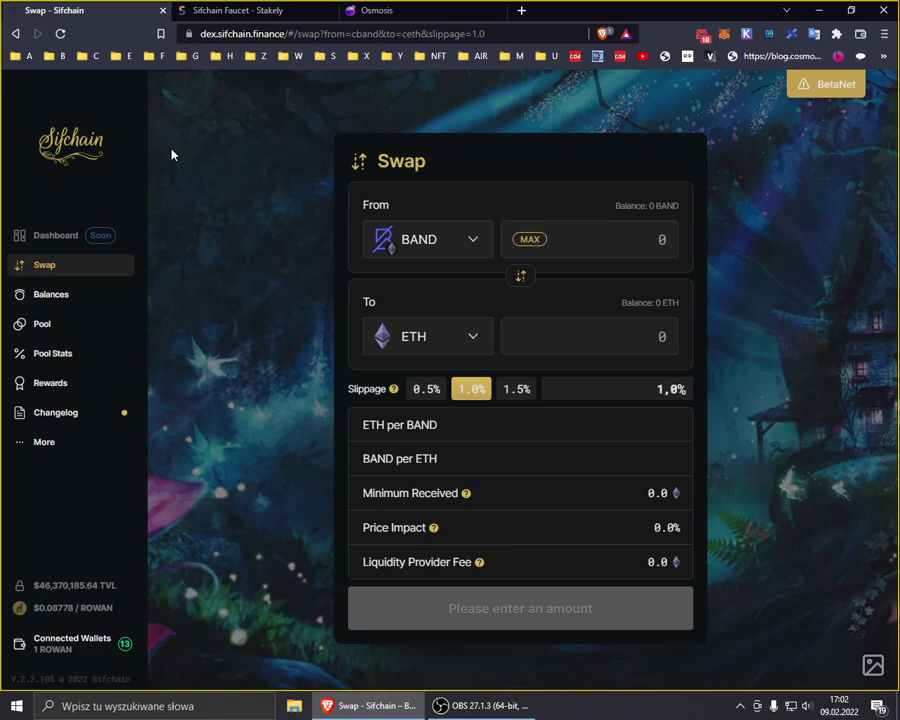
Step: Go to the Sifchain Faucet page on Stakely and switch the Keplr wallet's network to Sifchain to view its address
click(271, 12)
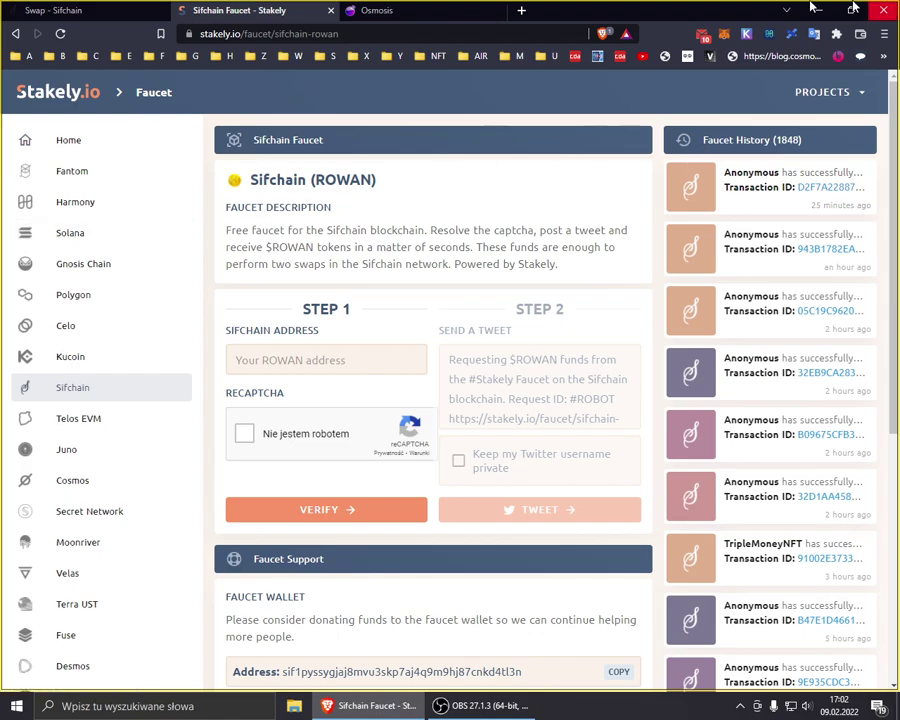
click(747, 37)
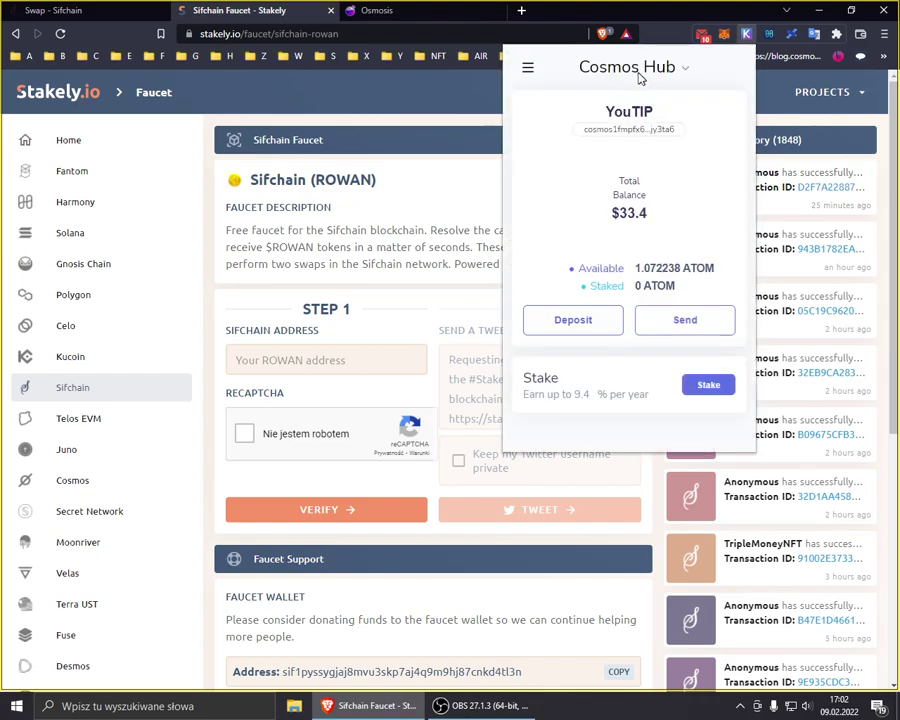
click(637, 72)
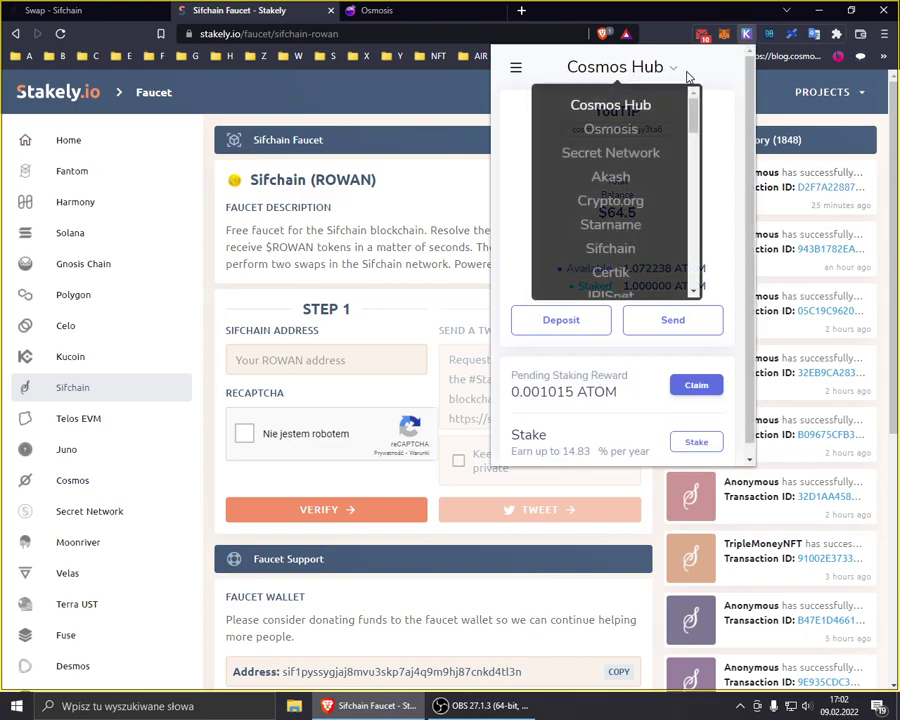
scroll(636, 215, down, 3)
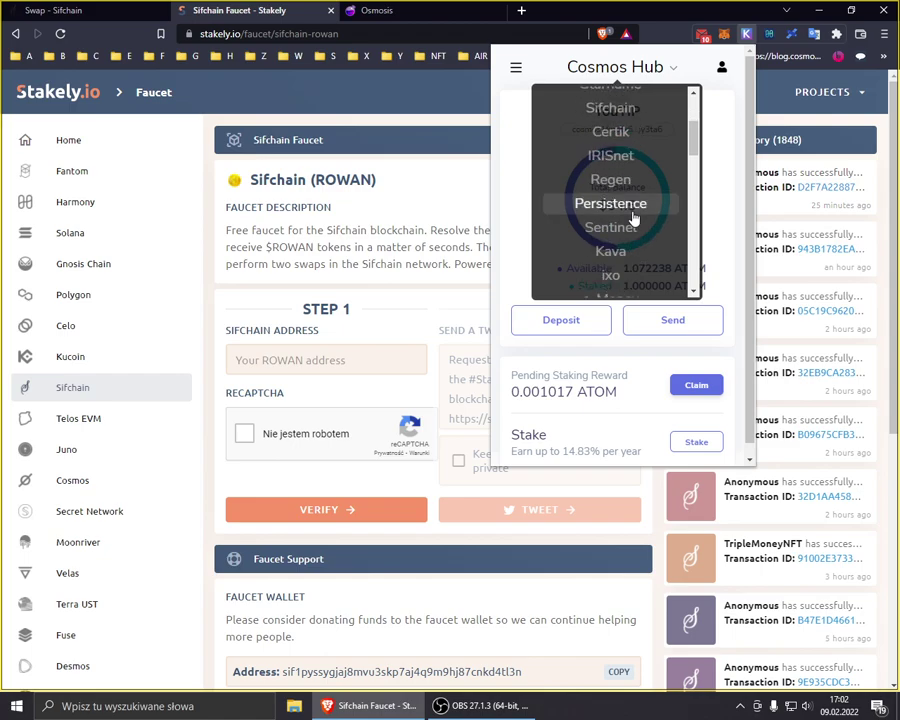
click(621, 110)
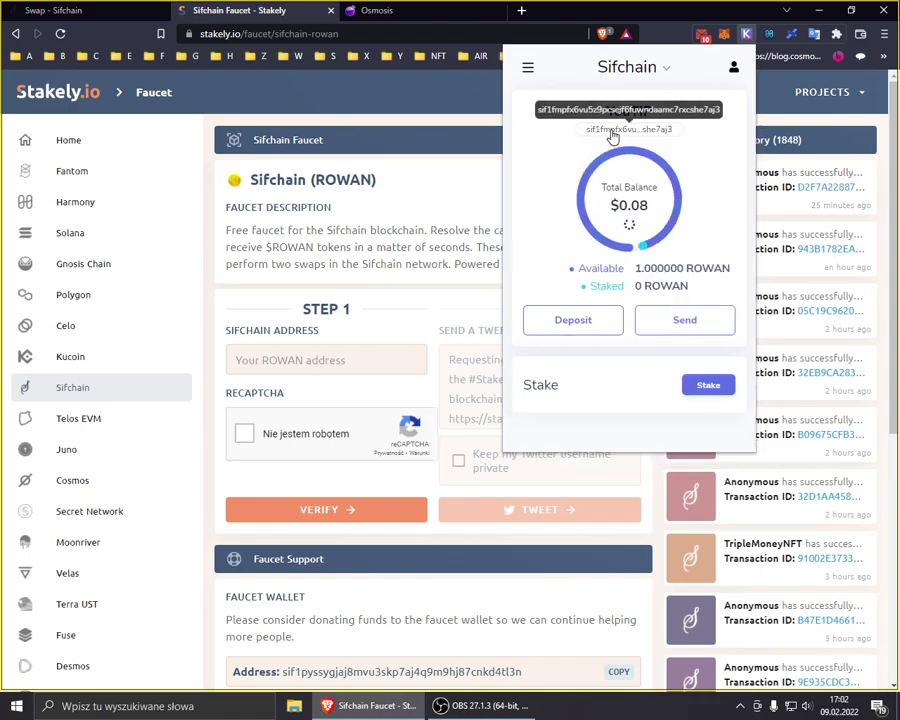
click(236, 18)
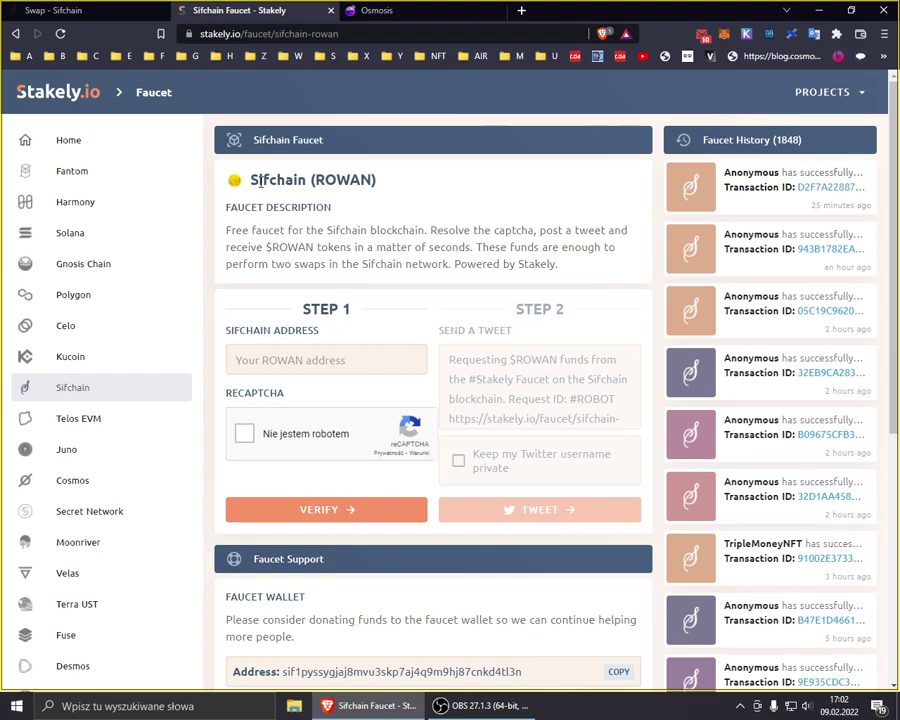
Step: Look at the Sifchain ROWAN entry in the Osmosis assets, and close the Osmosis and Sifchain Faucet pages
click(410, 13)
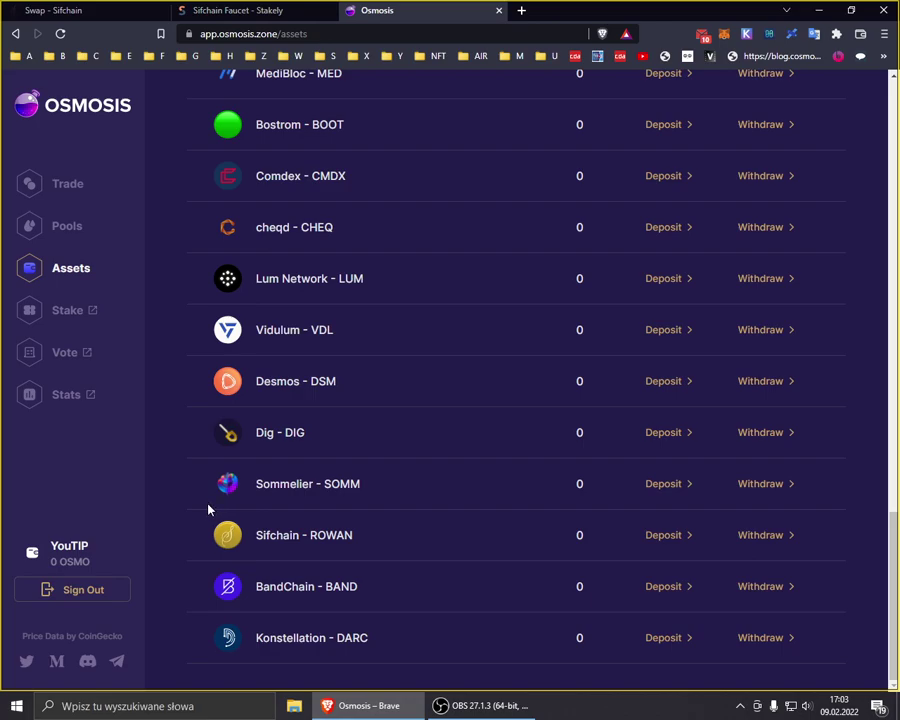
click(331, 11)
click(331, 11)
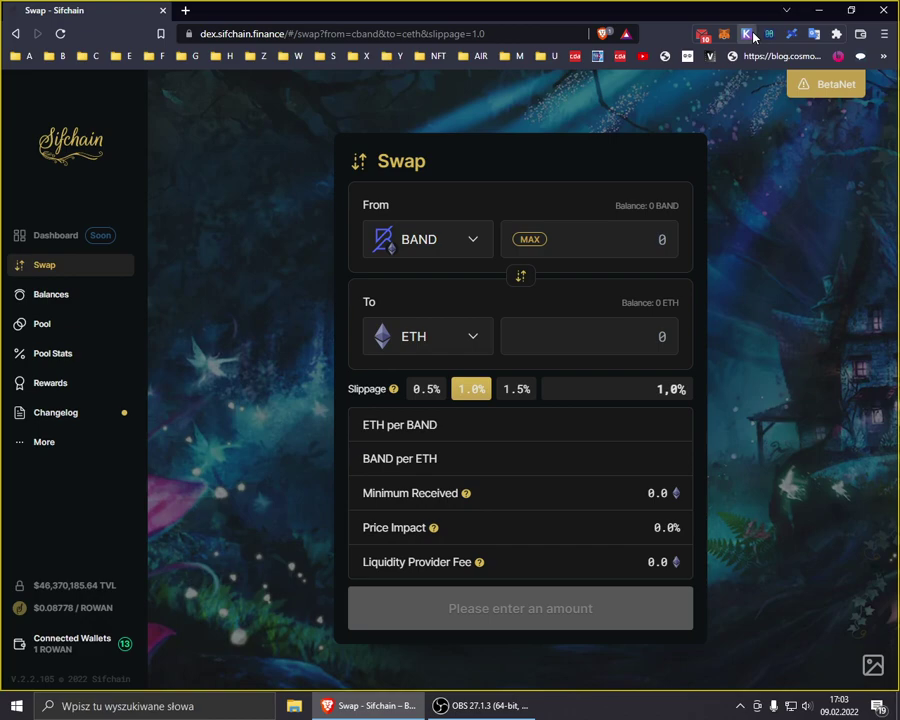
Step: Switch Keplr to Cosmos Hub to check the available ATOM balance, and review the list of wallets connected to Sifchain
click(747, 34)
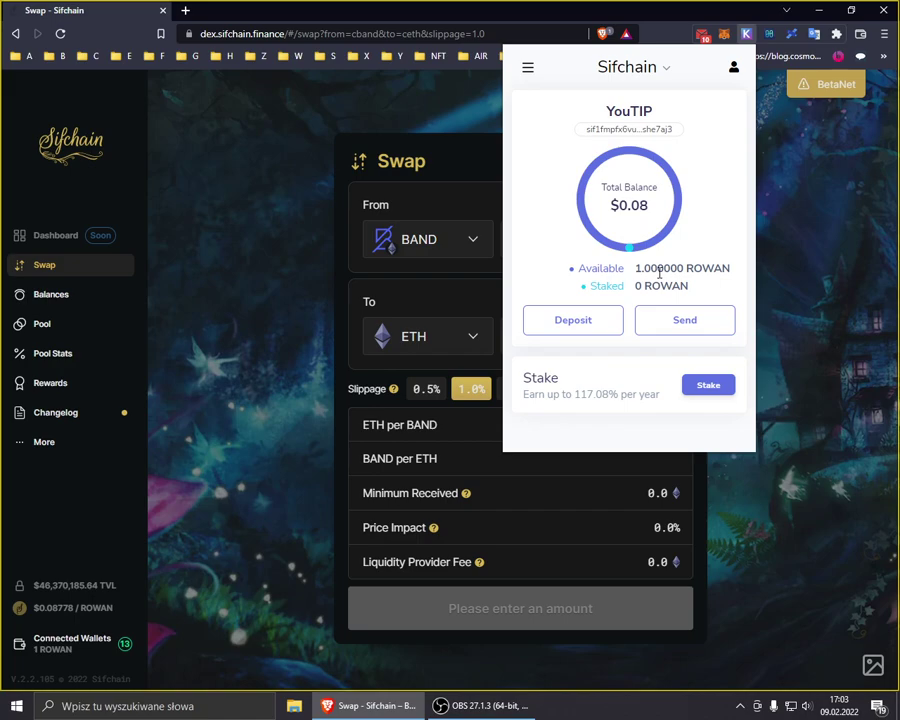
click(627, 67)
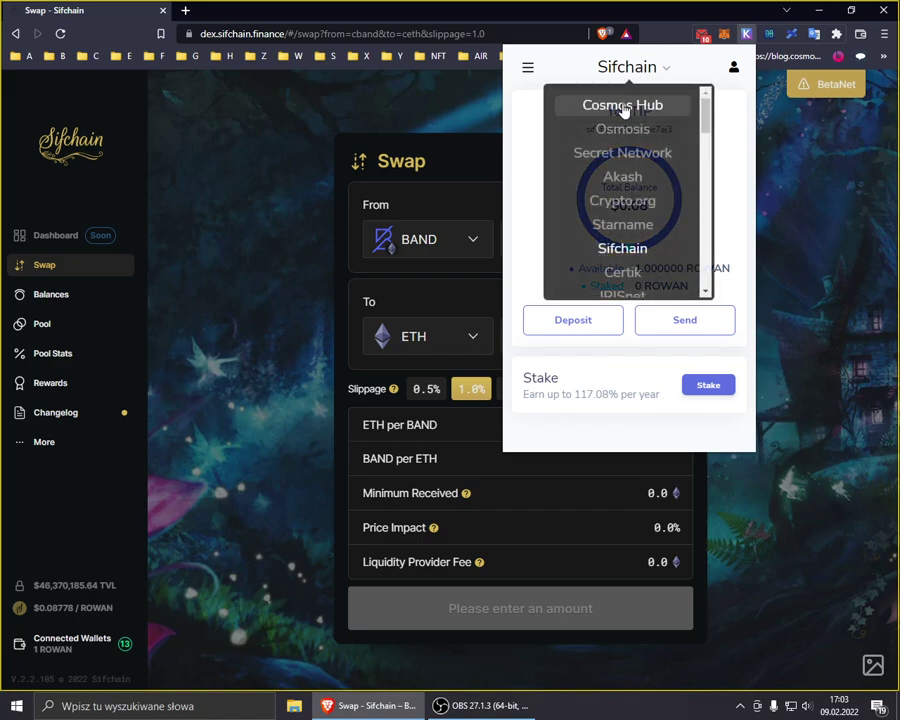
click(622, 106)
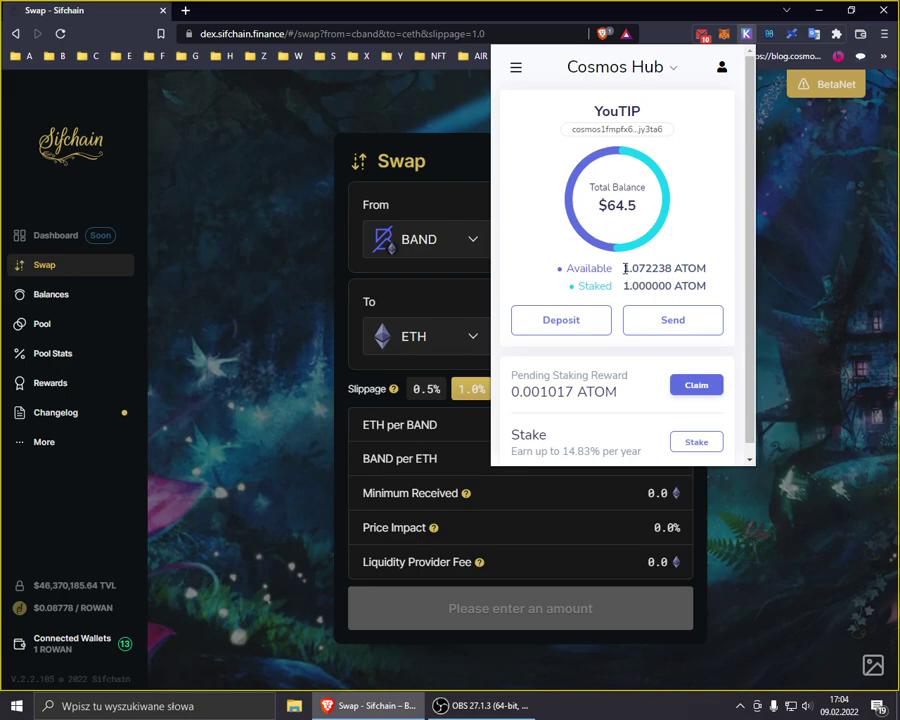
click(258, 203)
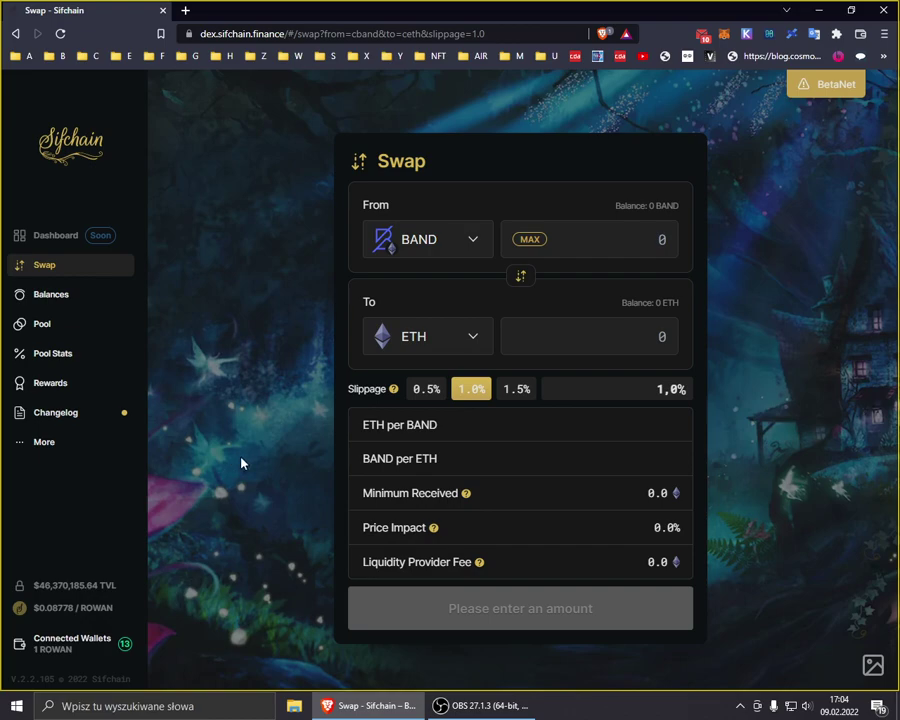
click(66, 650)
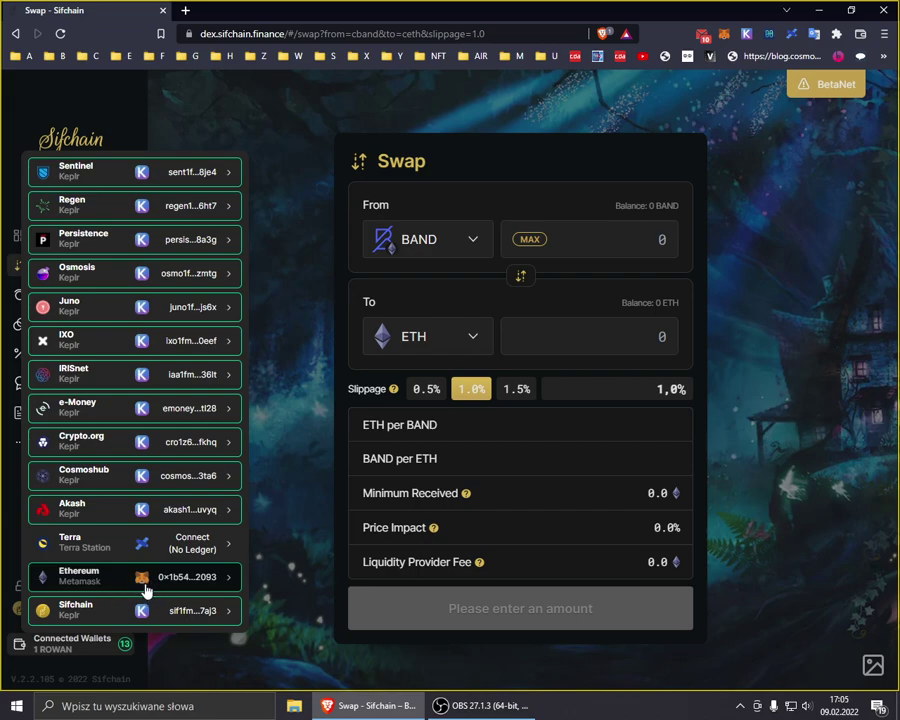
click(290, 395)
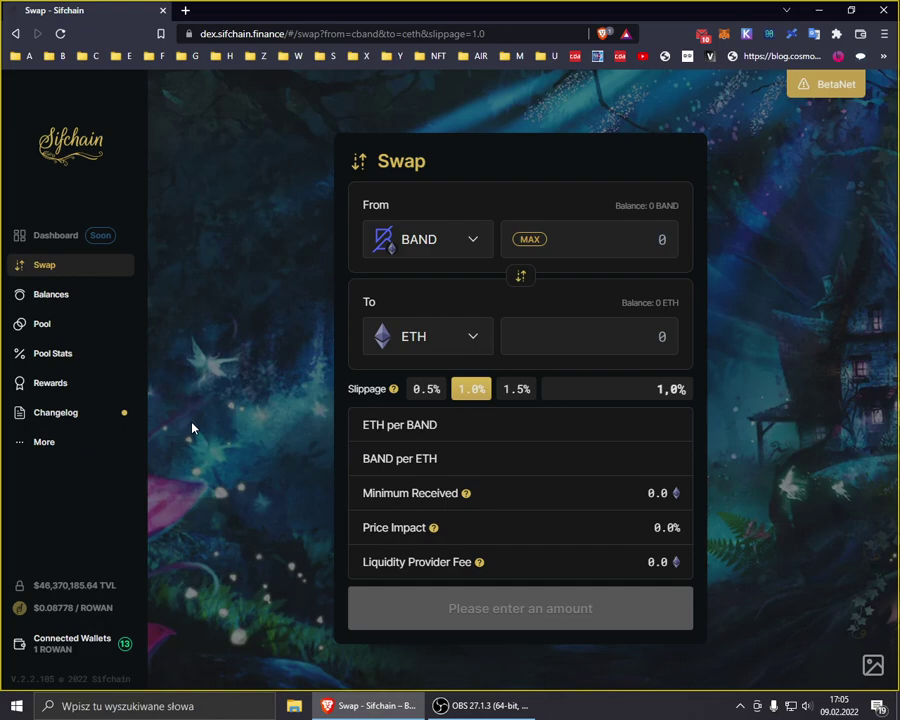
Step: Set up an import of 1 ATOM from Cosmoshub to Sifchain from the token balances, up to the confirmation summary
click(50, 294)
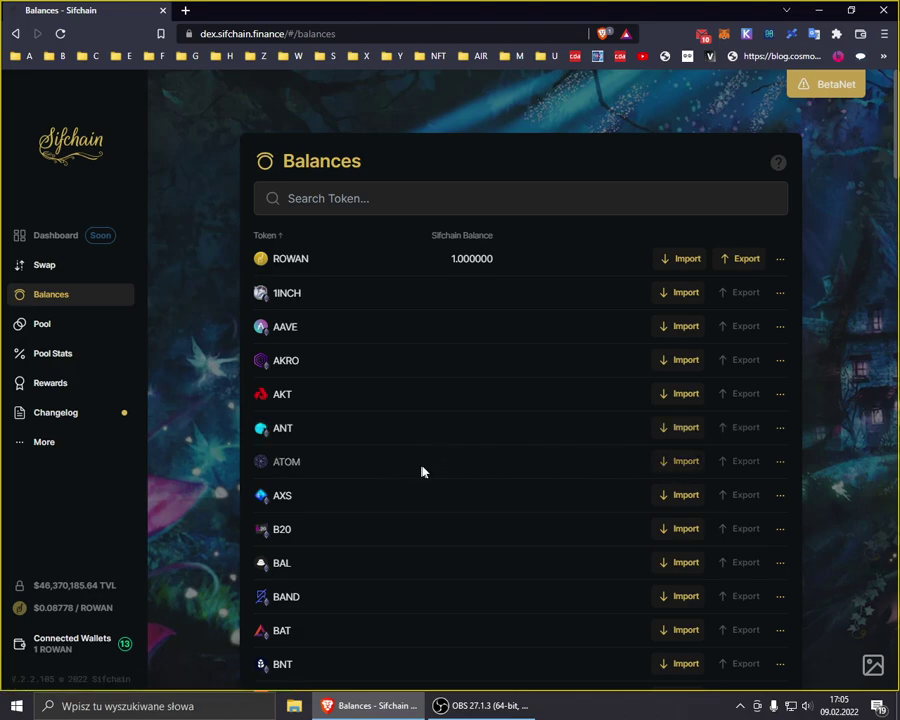
click(680, 465)
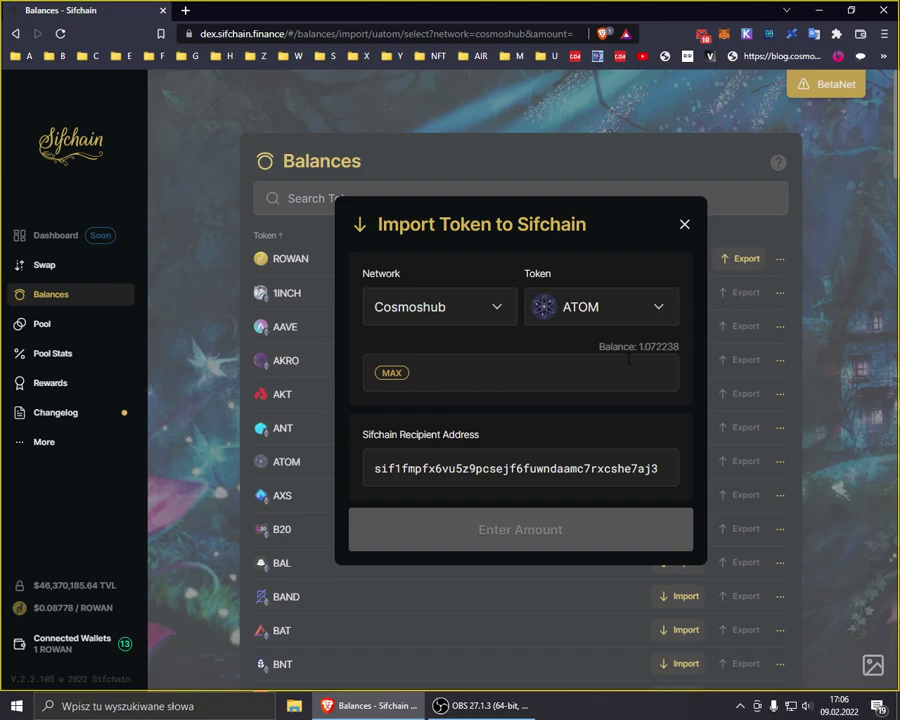
click(463, 374)
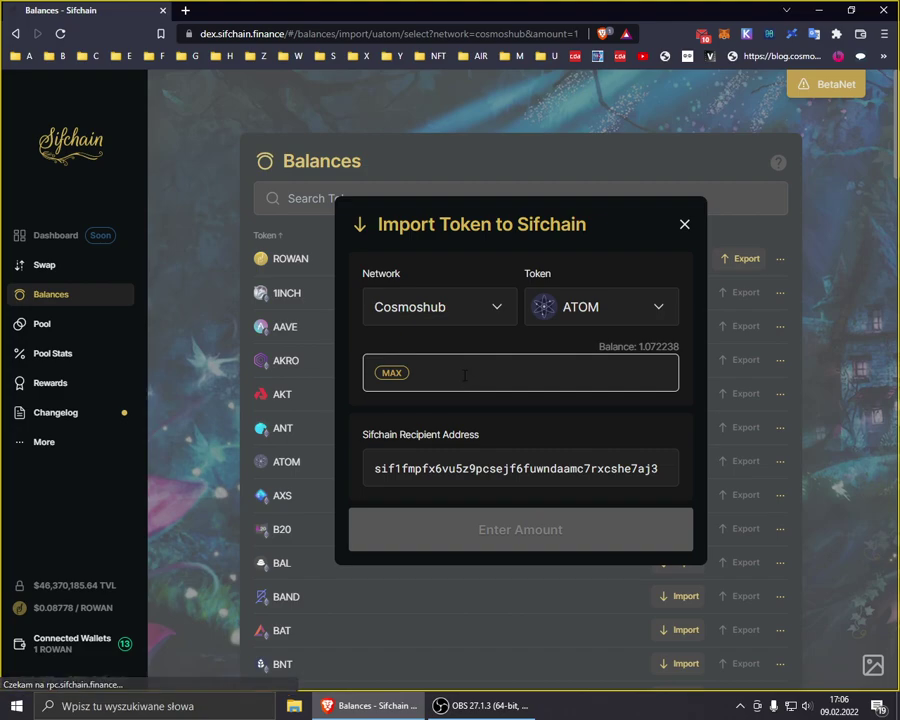
text(1)
click(518, 534)
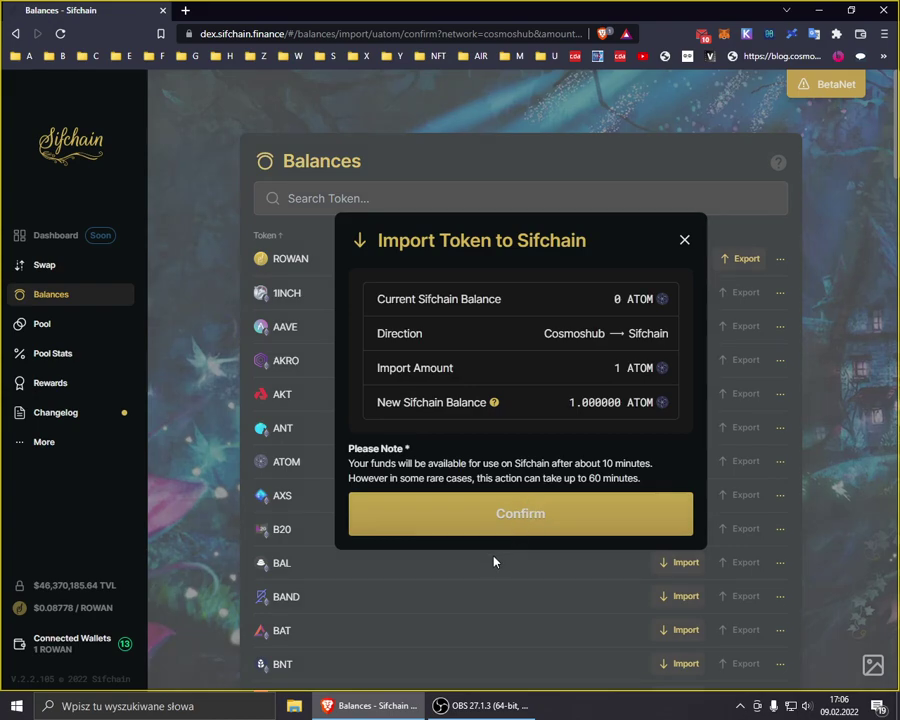
Step: Confirm the ATOM import, approve the IBC transfer in Keplr with the Low fee, and dismiss the transaction summary
click(547, 510)
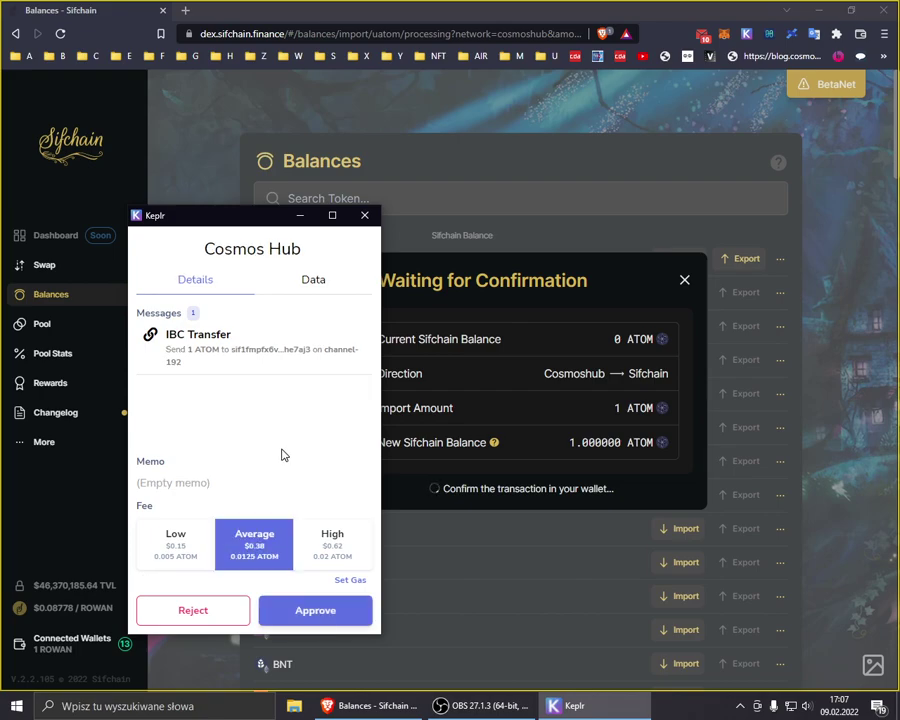
click(169, 567)
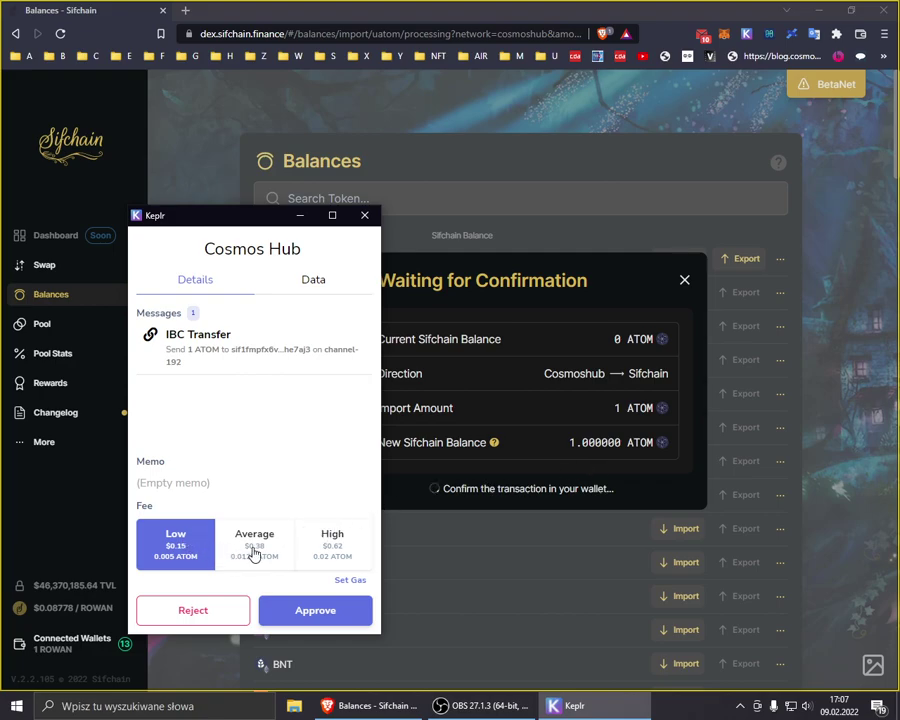
click(312, 612)
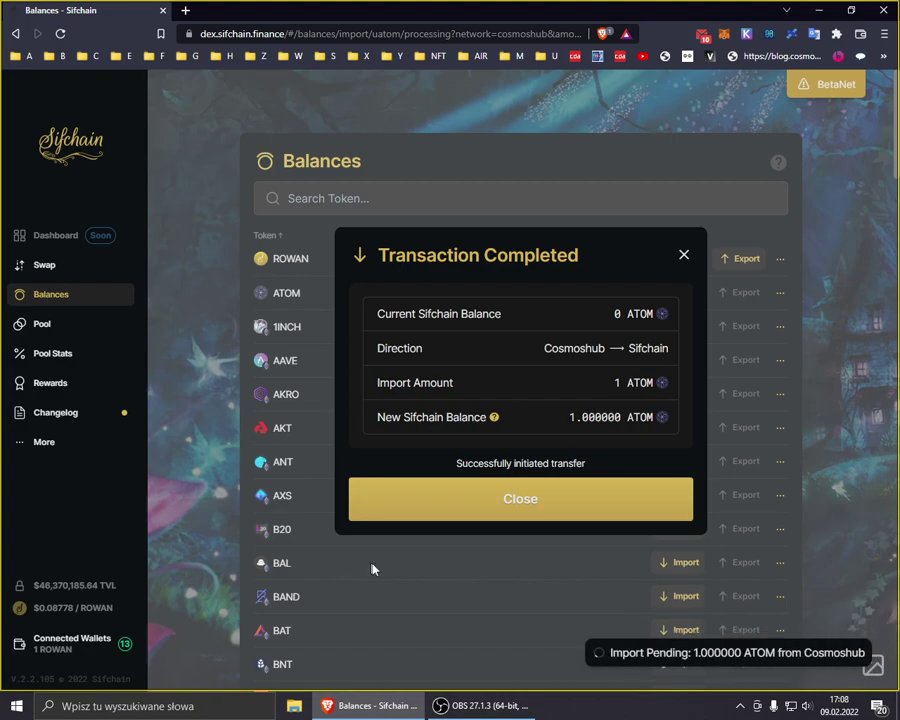
click(531, 500)
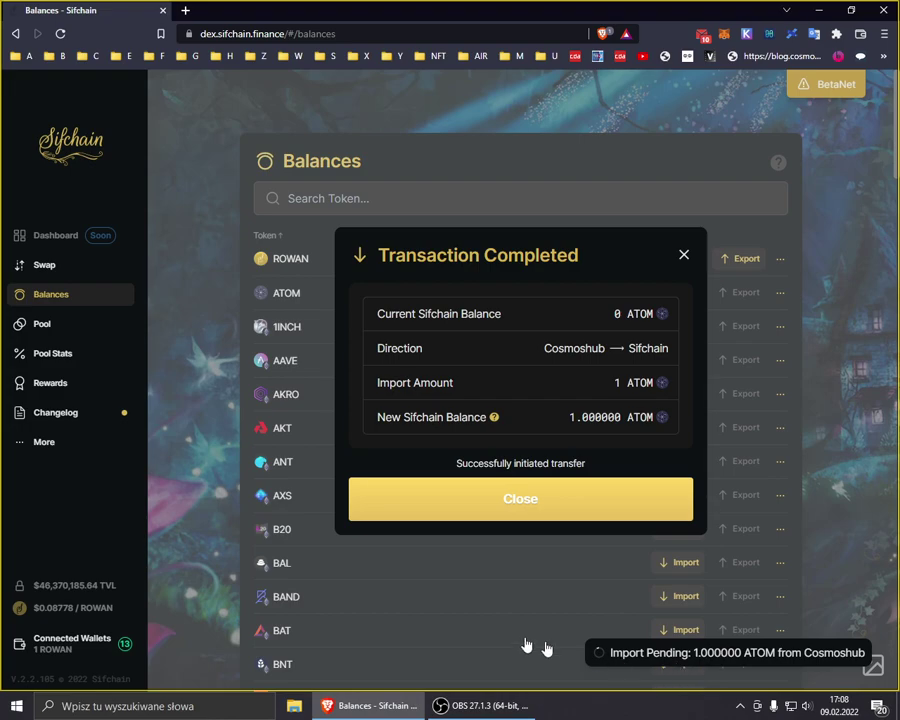
click(298, 470)
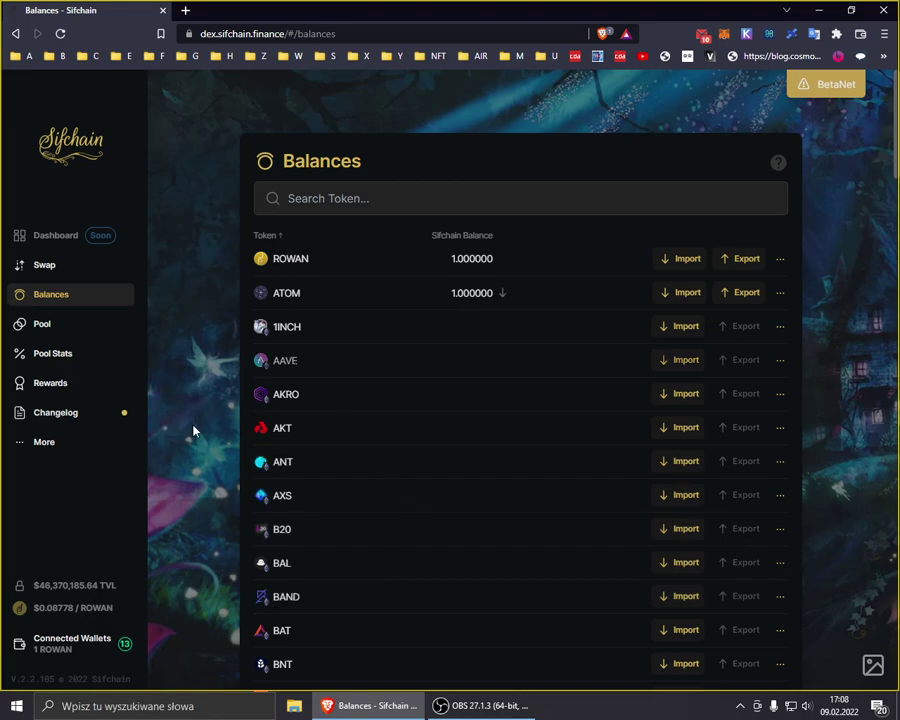
Step: Check the Sifchain token balances and review the available pools with their reward rates
scroll(194, 430, down, 1)
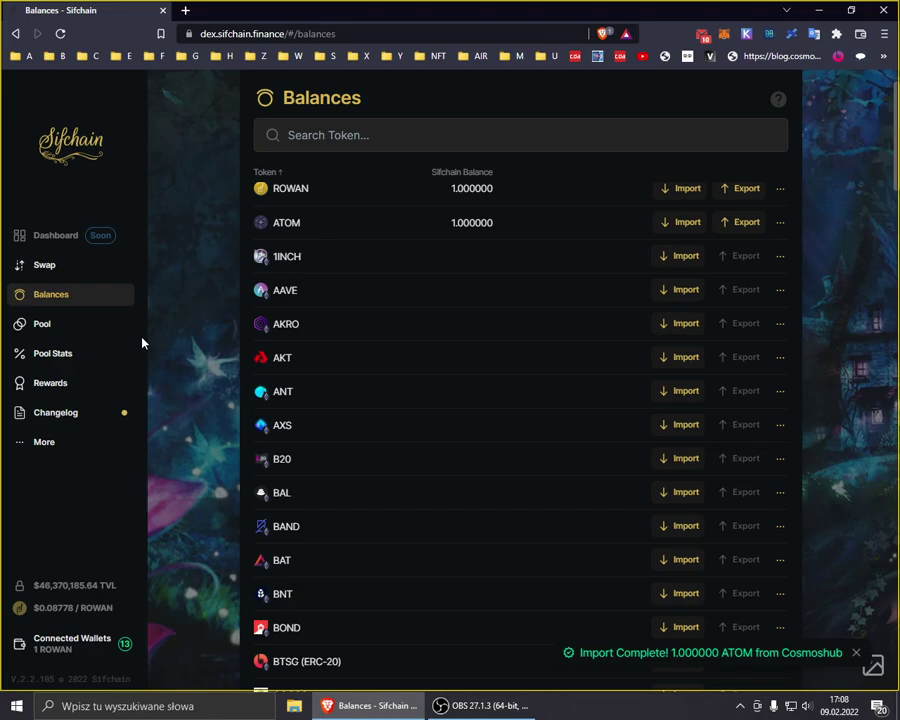
click(44, 328)
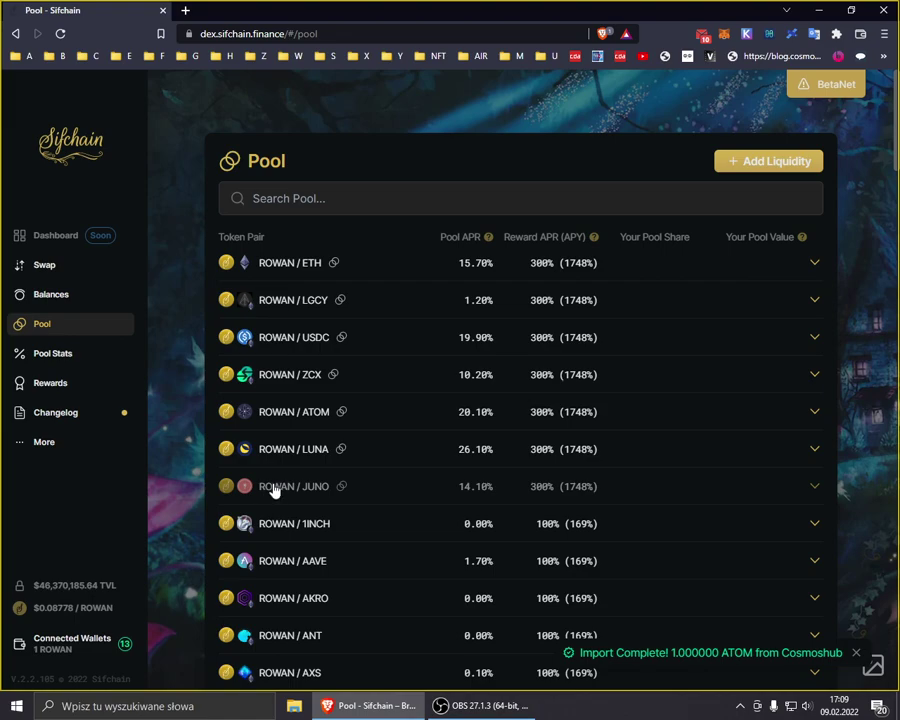
click(53, 298)
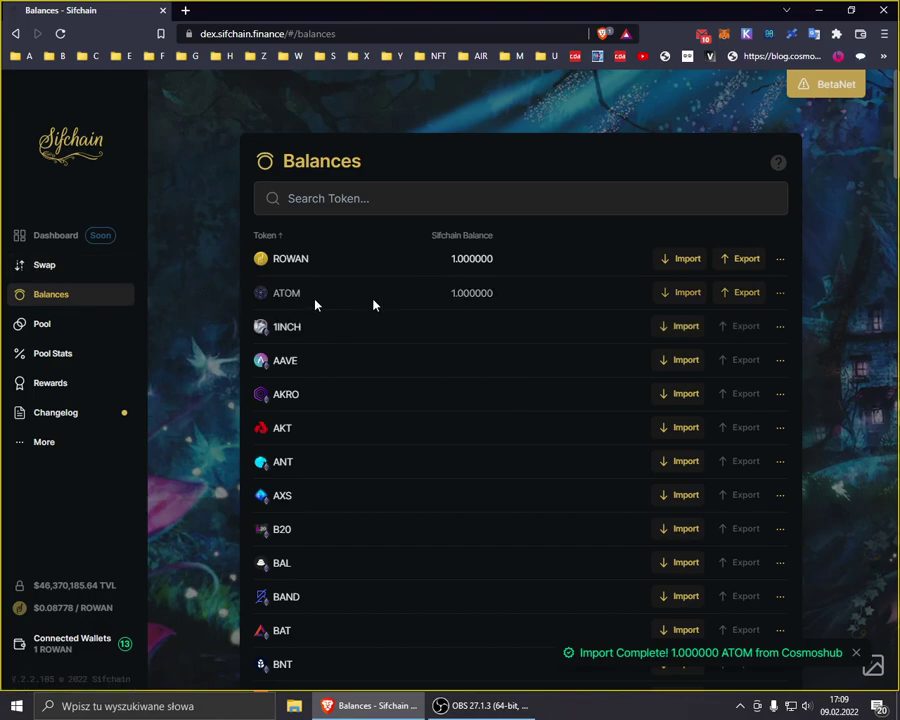
Step: Set up a swap on Sifchain from ATOM to JUNO
click(44, 268)
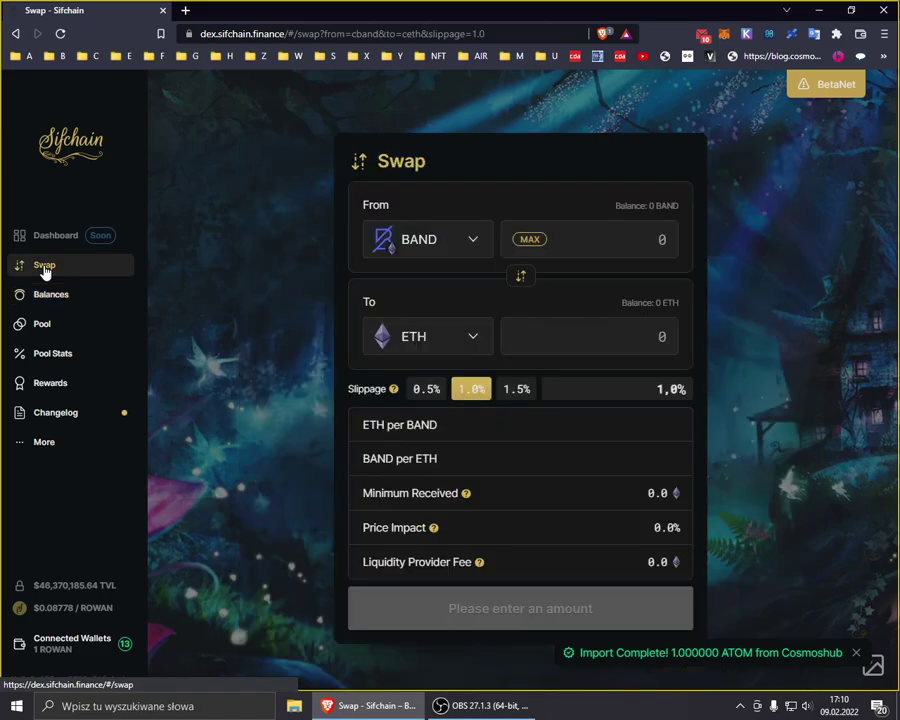
click(474, 244)
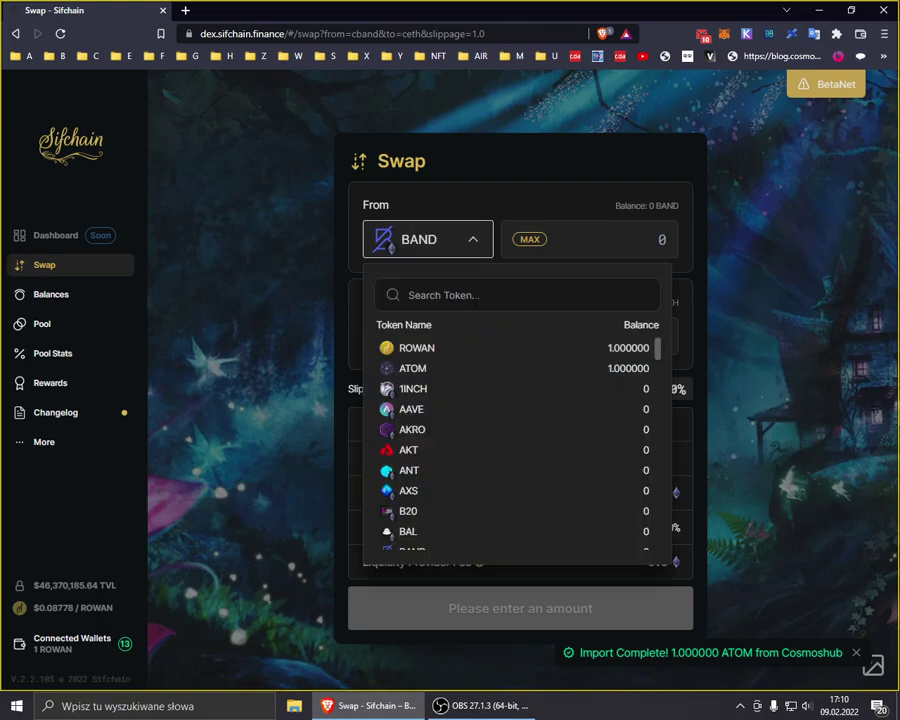
click(422, 368)
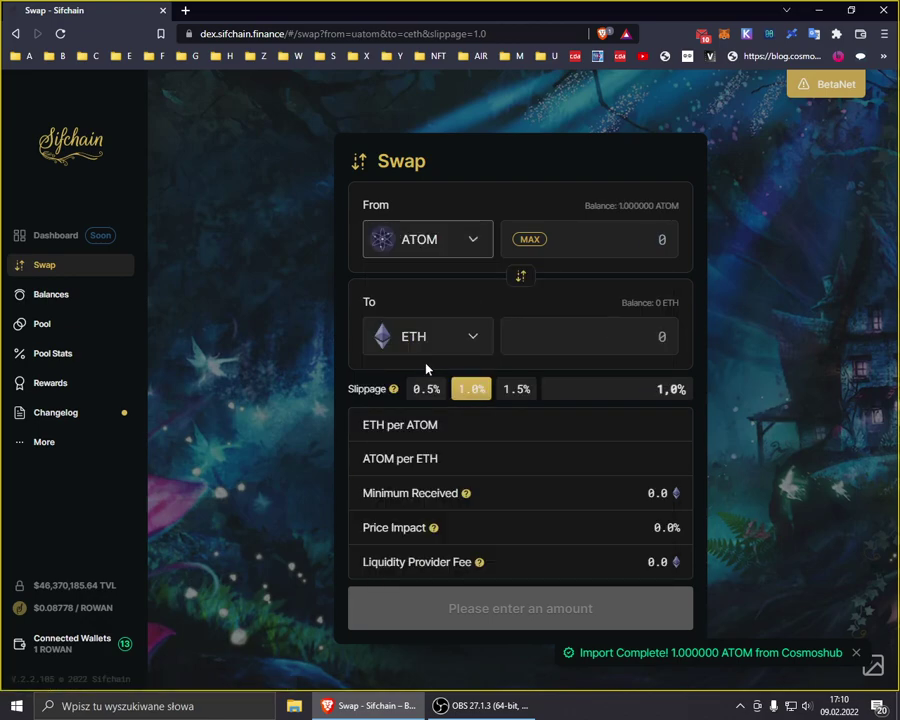
click(472, 340)
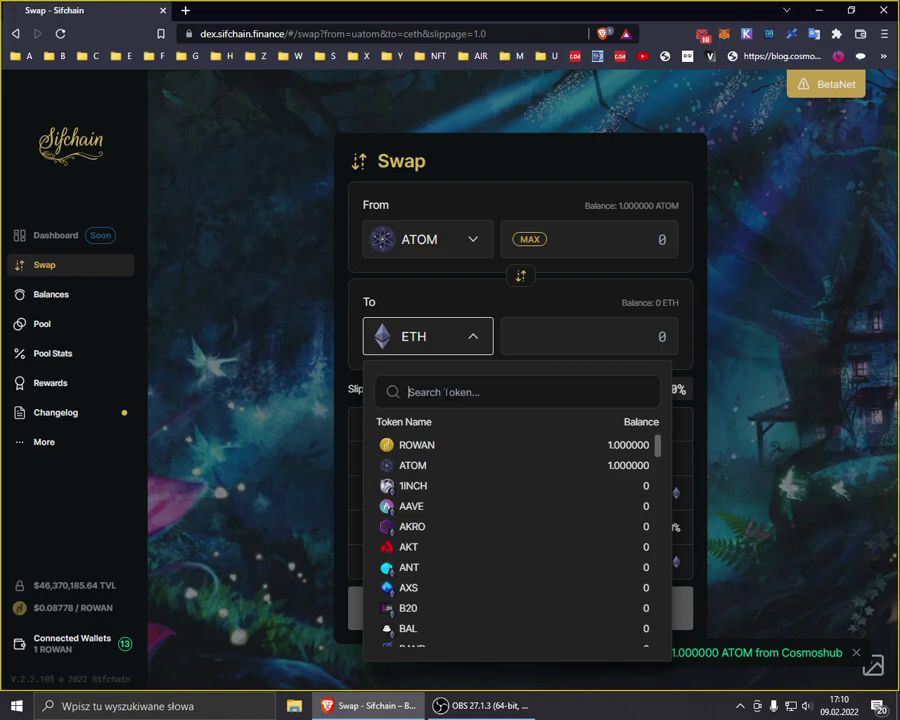
text(juno)
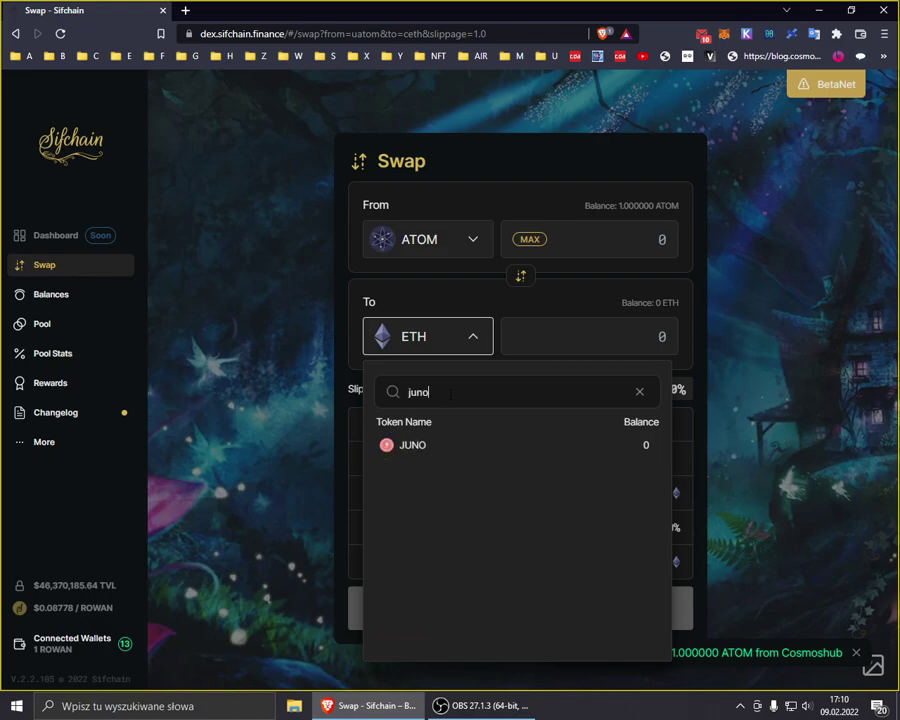
click(416, 445)
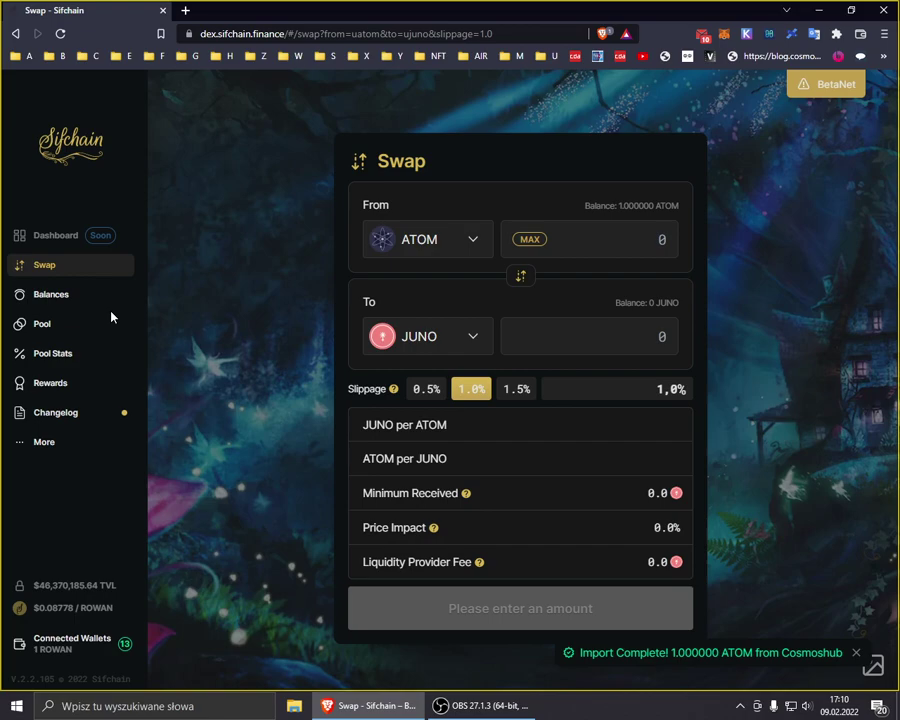
Step: Set the amount of ATOM to swap to 0.5
click(660, 239)
text(0.5)
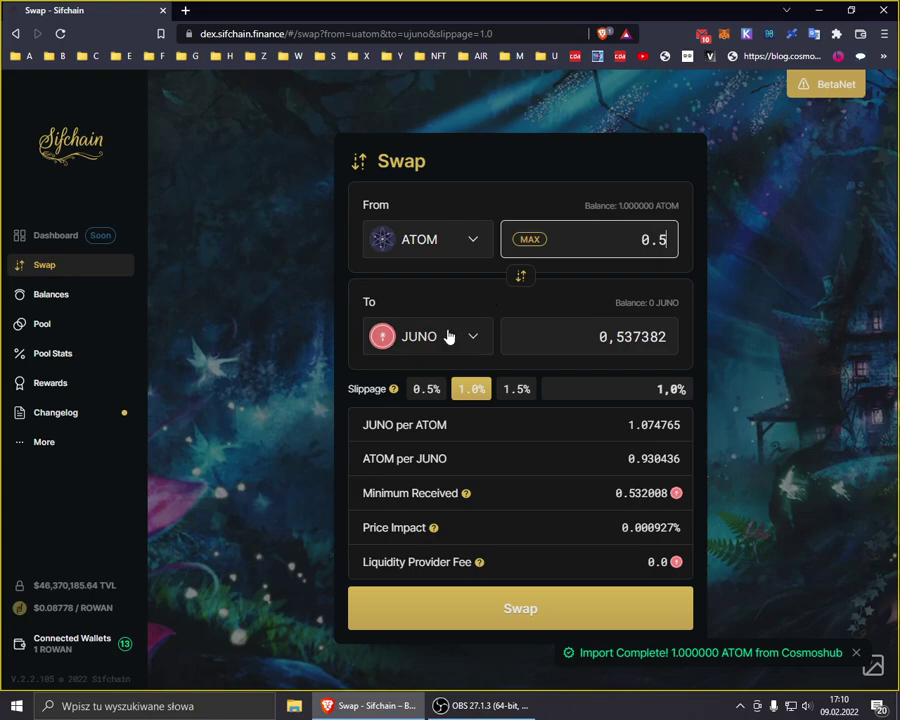
click(193, 353)
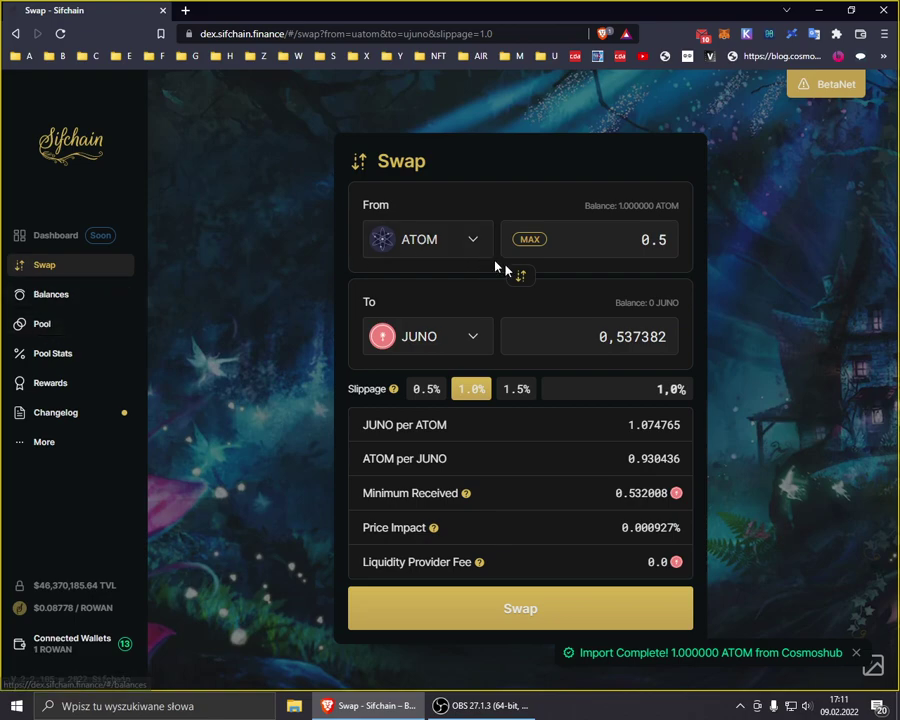
Step: Change the token to receive in the swap to ROWAN
click(474, 337)
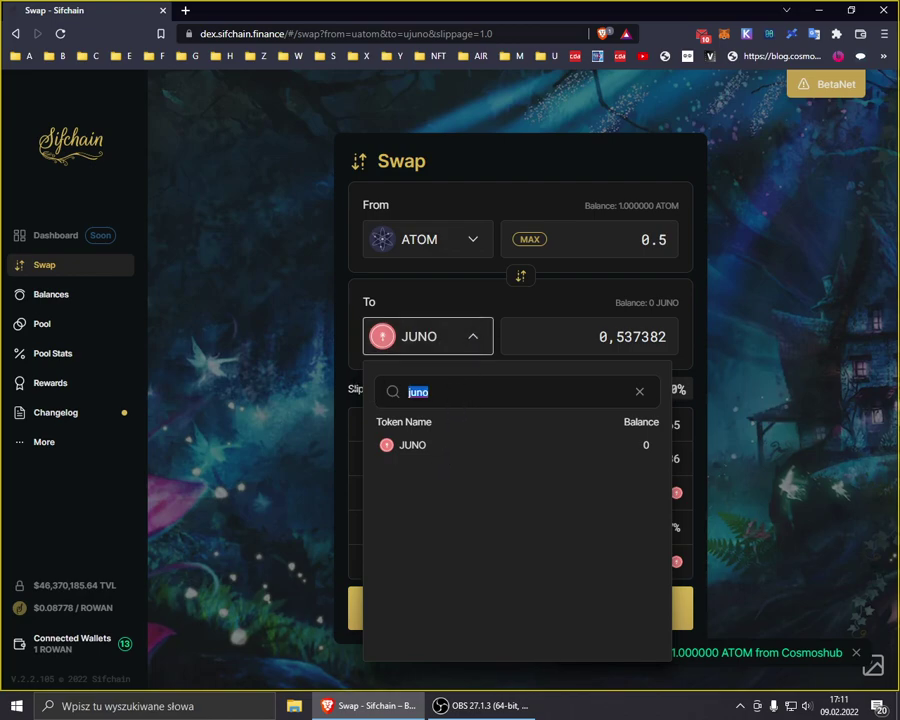
text(rowa)
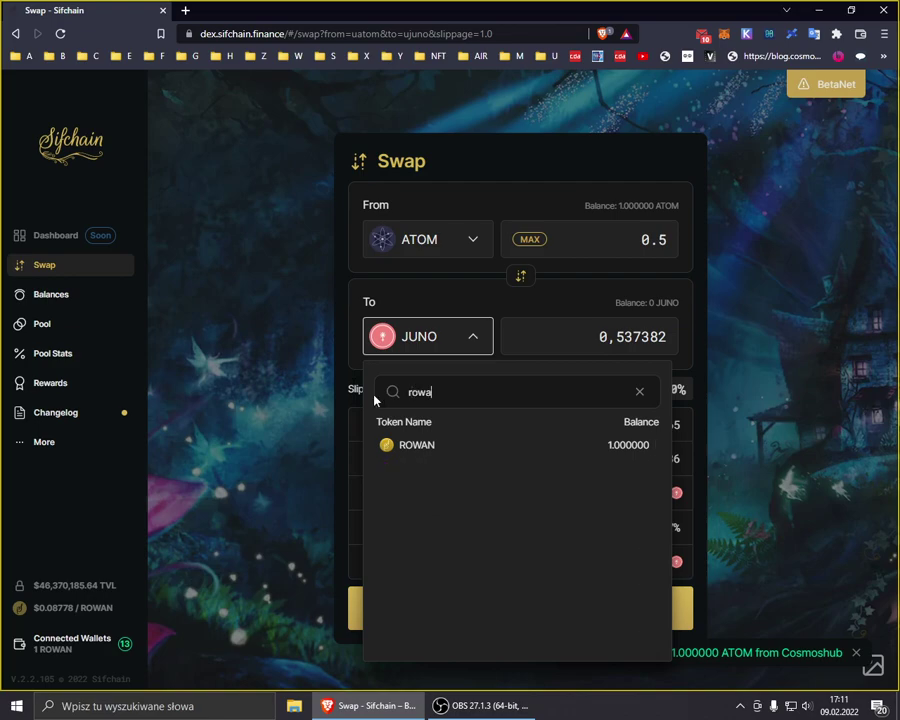
click(416, 450)
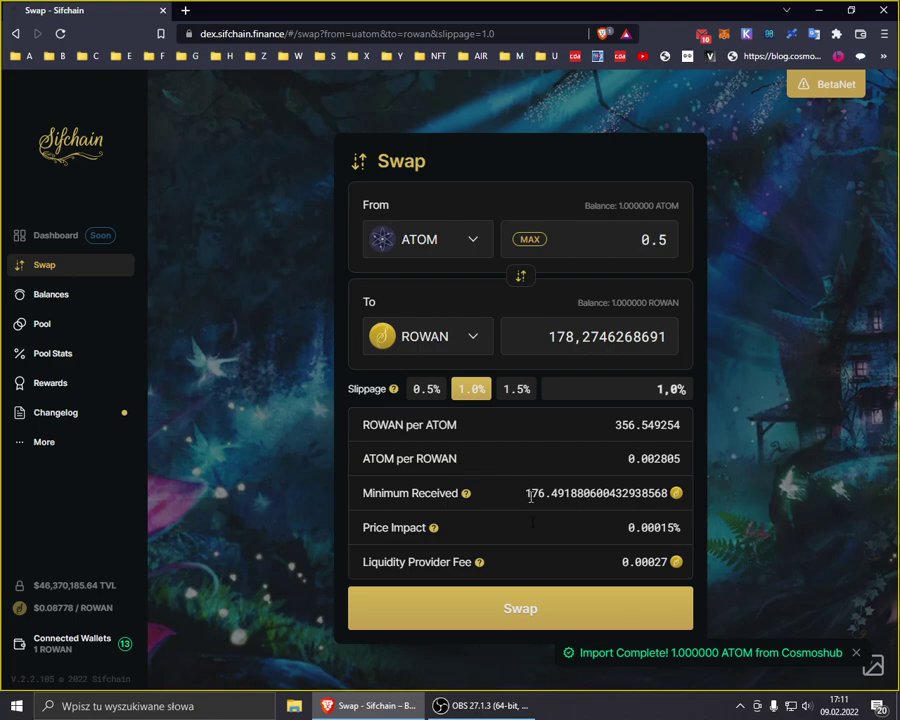
Step: Submit and confirm the swap of 0.5 ATOM for ROWAN, approve it in Keplr with the Low fee, and dismiss the transaction summary
click(533, 615)
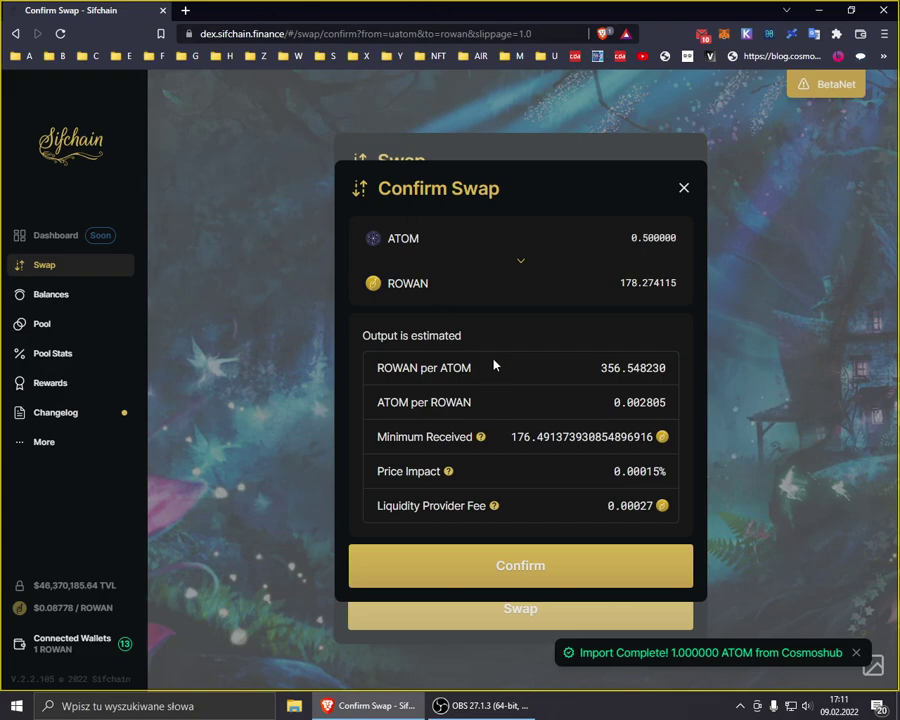
click(520, 565)
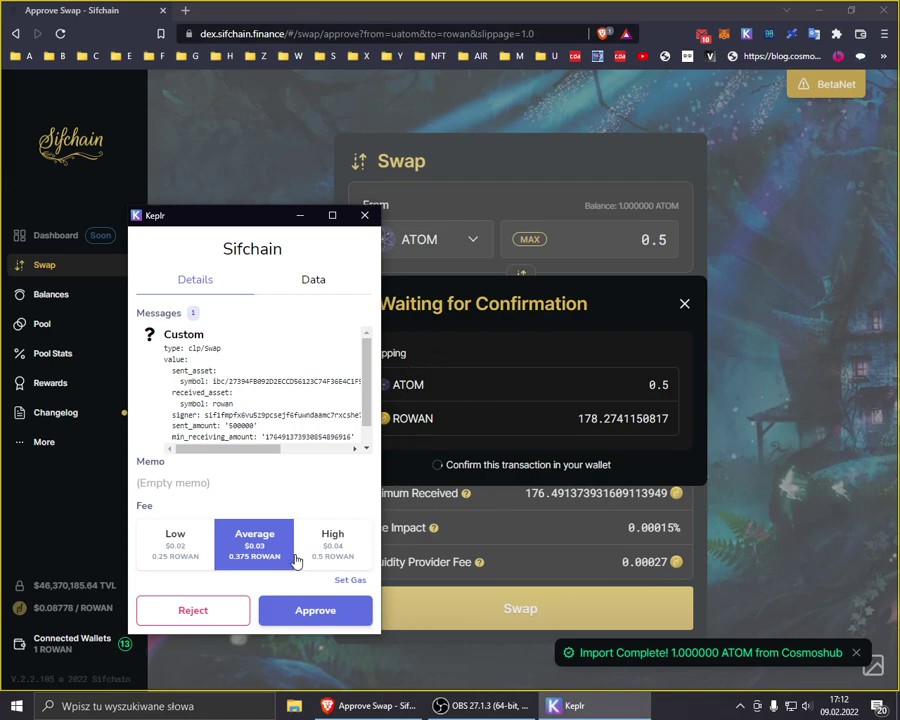
click(180, 548)
click(322, 612)
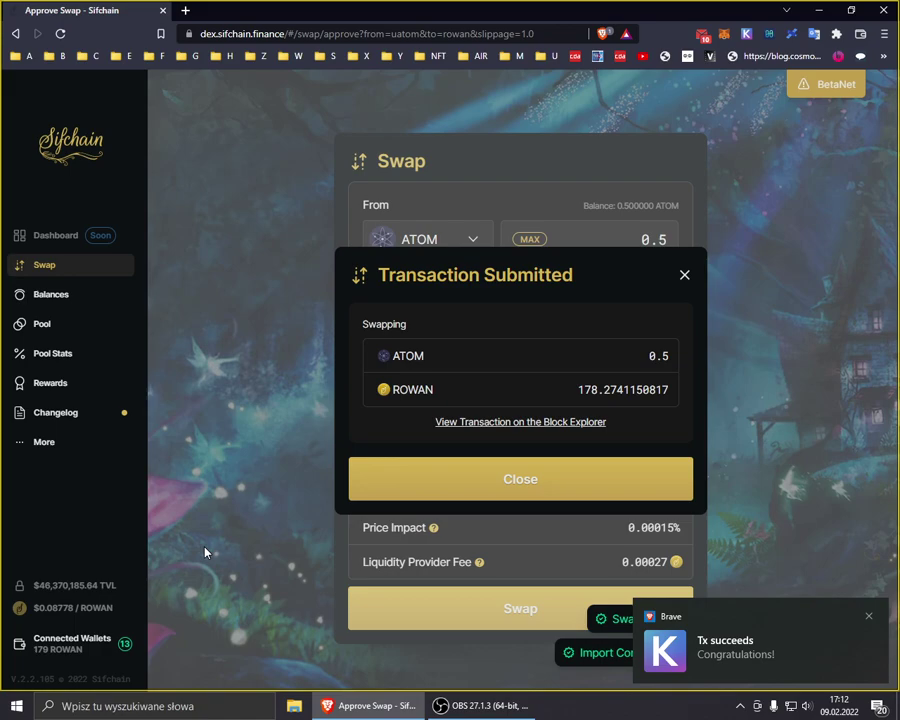
click(870, 617)
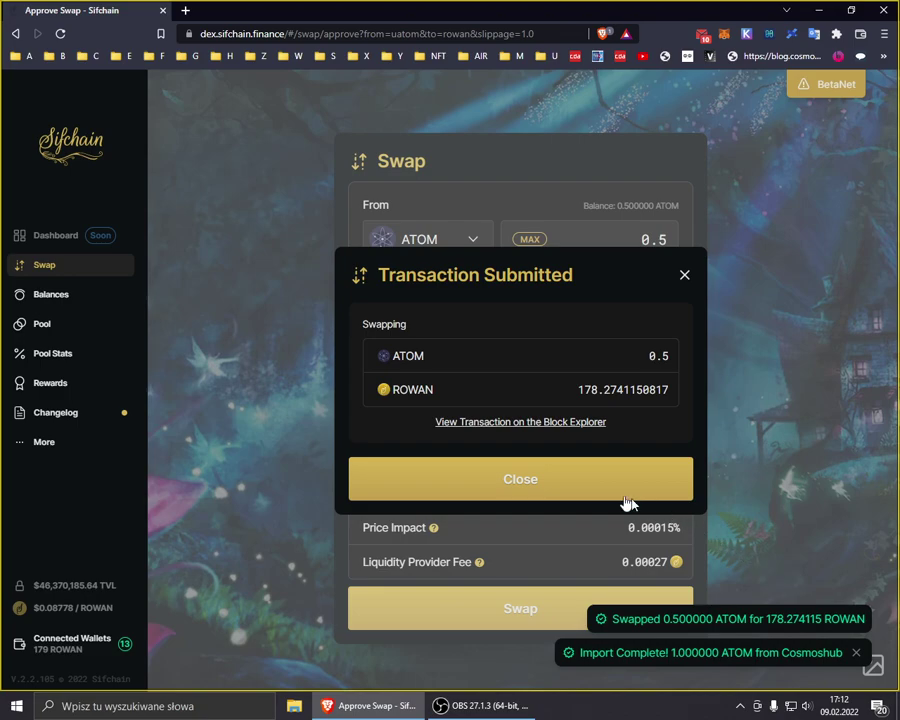
click(525, 485)
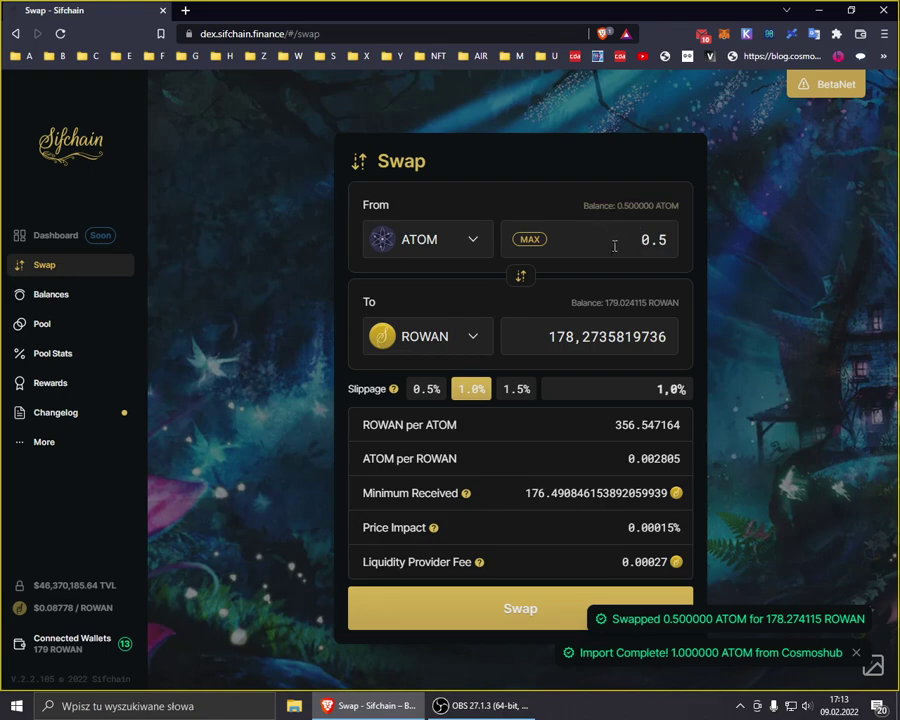
Step: Set up a liquidity deposit for the ROWAN / ATOM pool using the maximum ATOM amount of 0.5, pooled equally with ROWAN
click(42, 325)
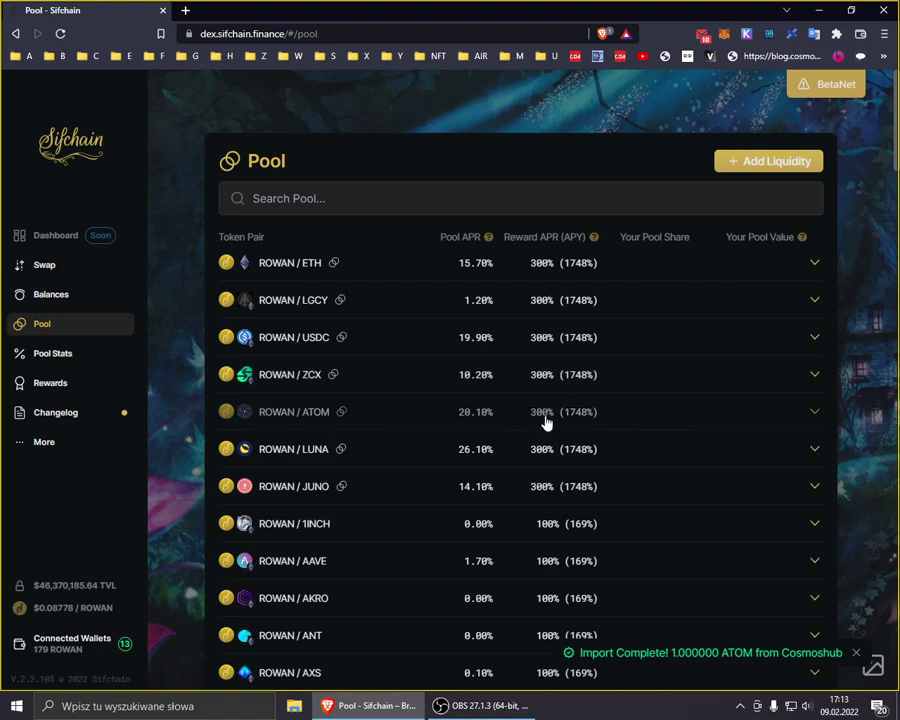
click(815, 414)
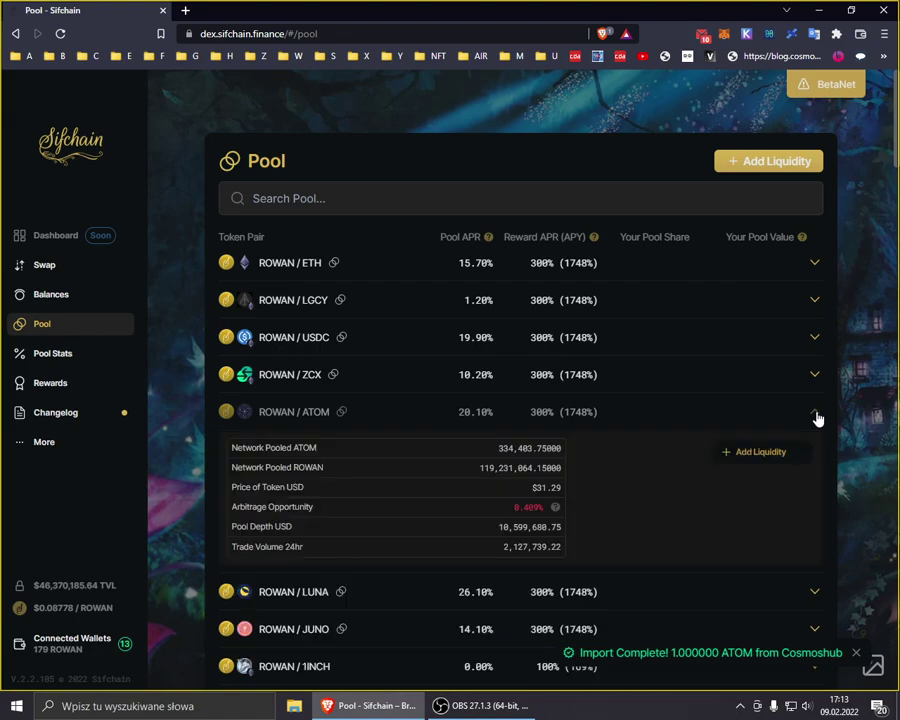
click(741, 460)
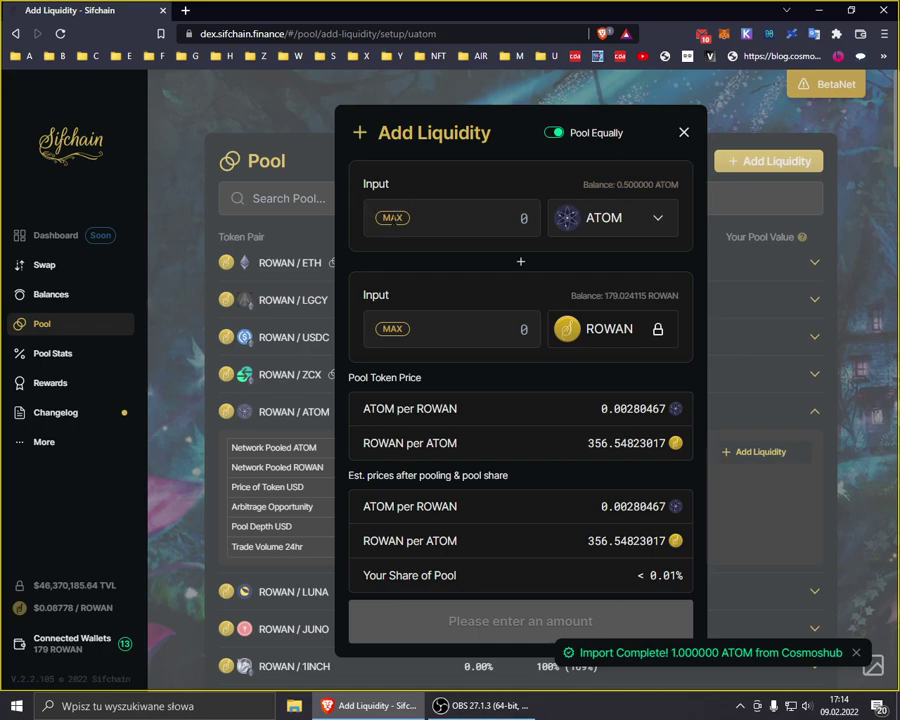
click(392, 219)
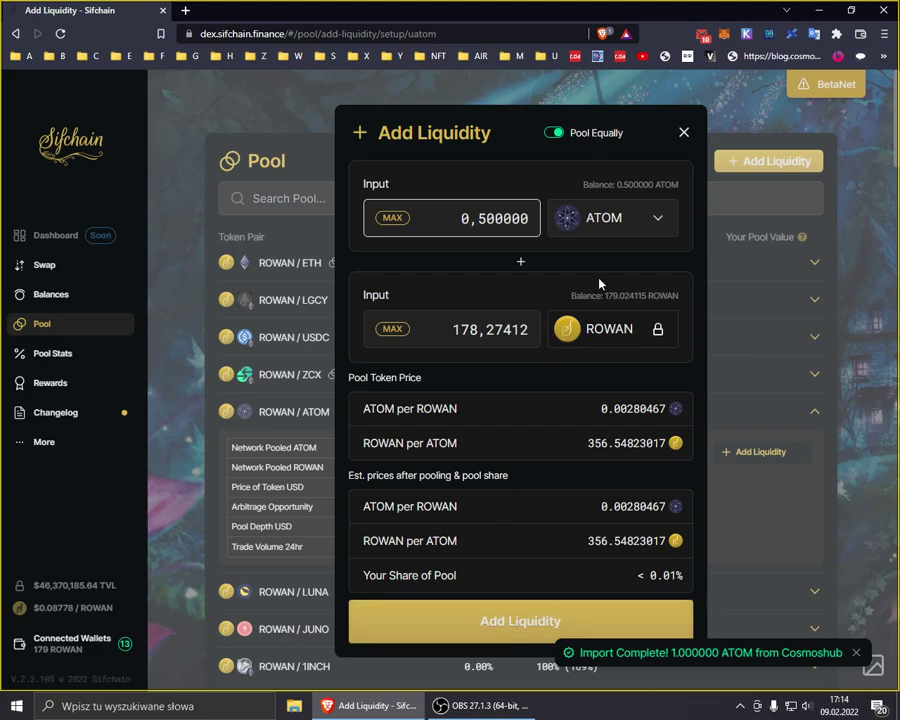
Step: Submit and confirm the ROWAN / ATOM liquidity deposit, approve it in Keplr with the Low fee, and dismiss the transaction summary
click(512, 628)
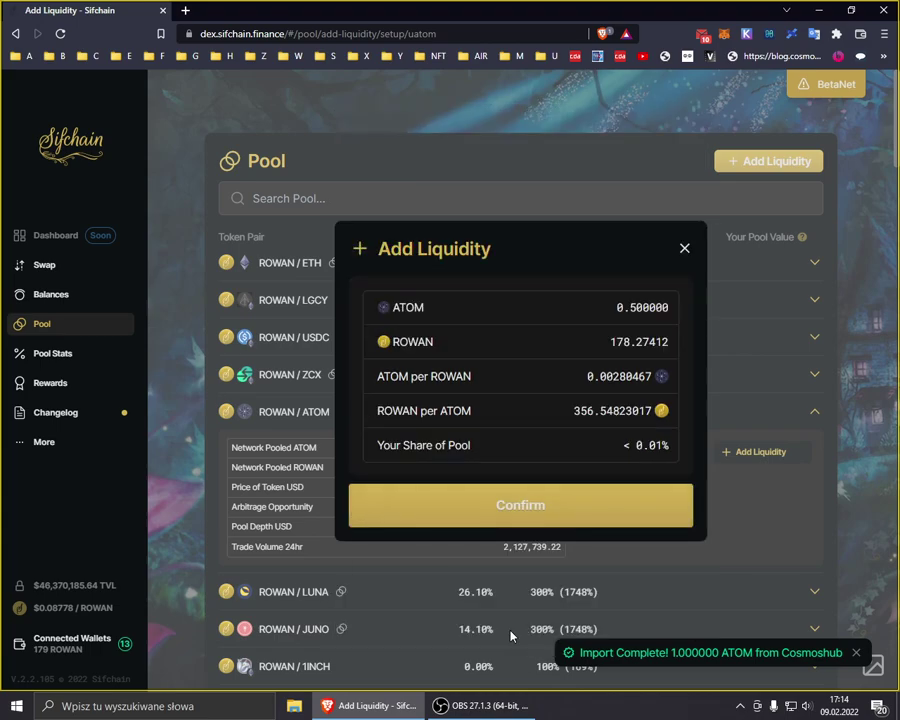
click(508, 512)
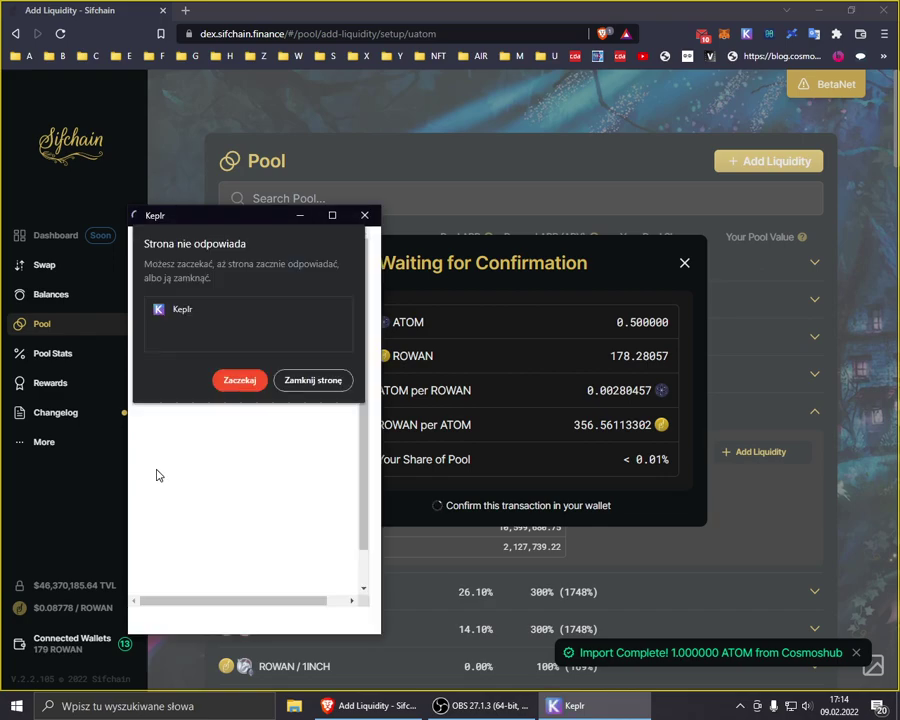
click(235, 379)
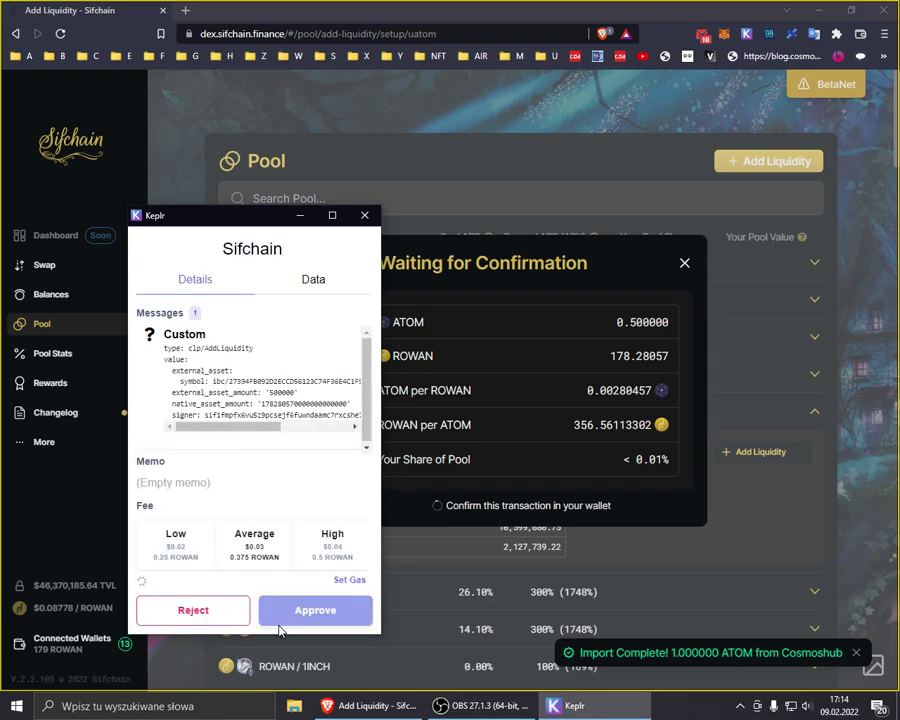
click(180, 546)
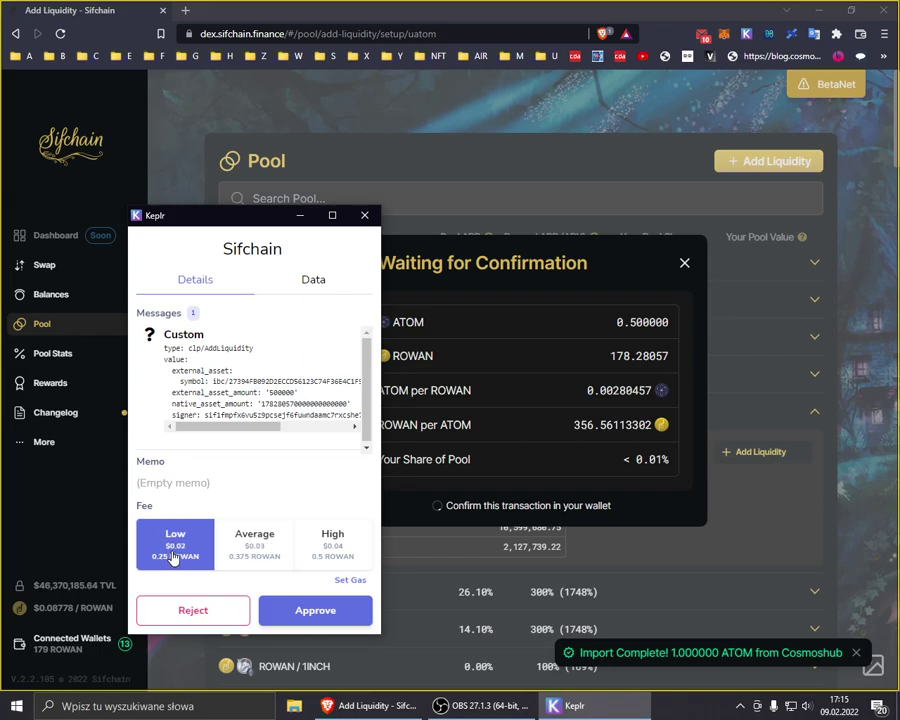
click(311, 611)
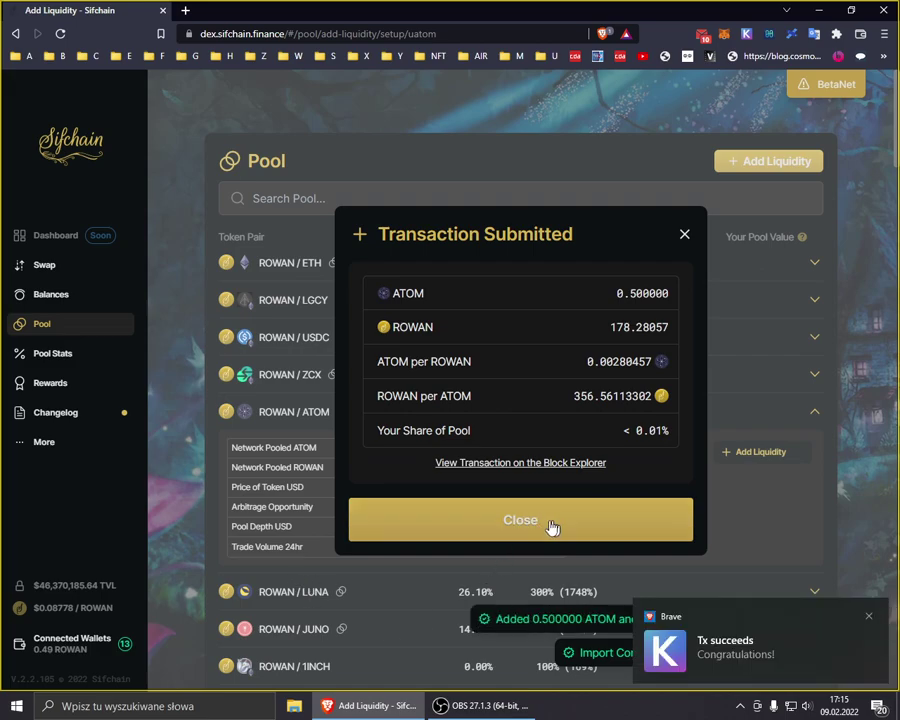
click(530, 528)
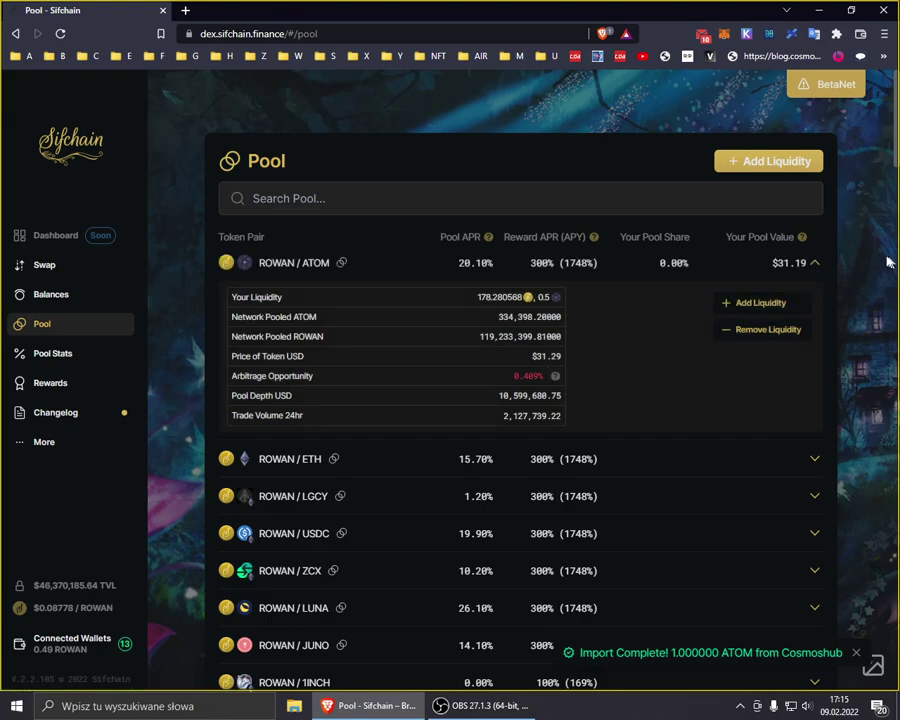
Step: Collapse the ROWAN / ATOM pool details and review the liquidity mining rewards and the Sifchain token balances
click(808, 264)
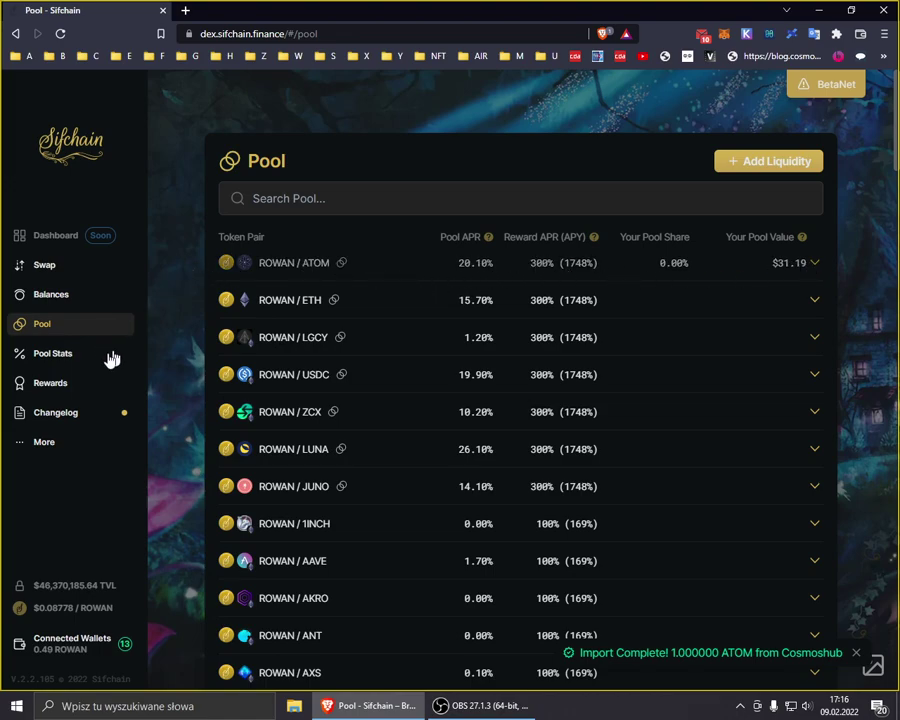
click(61, 390)
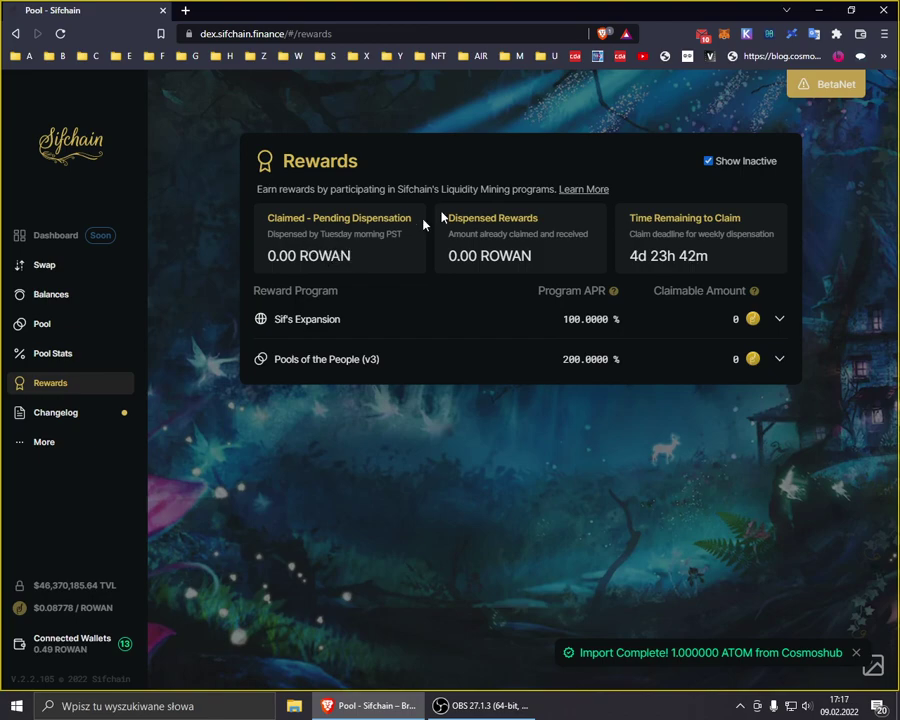
click(44, 301)
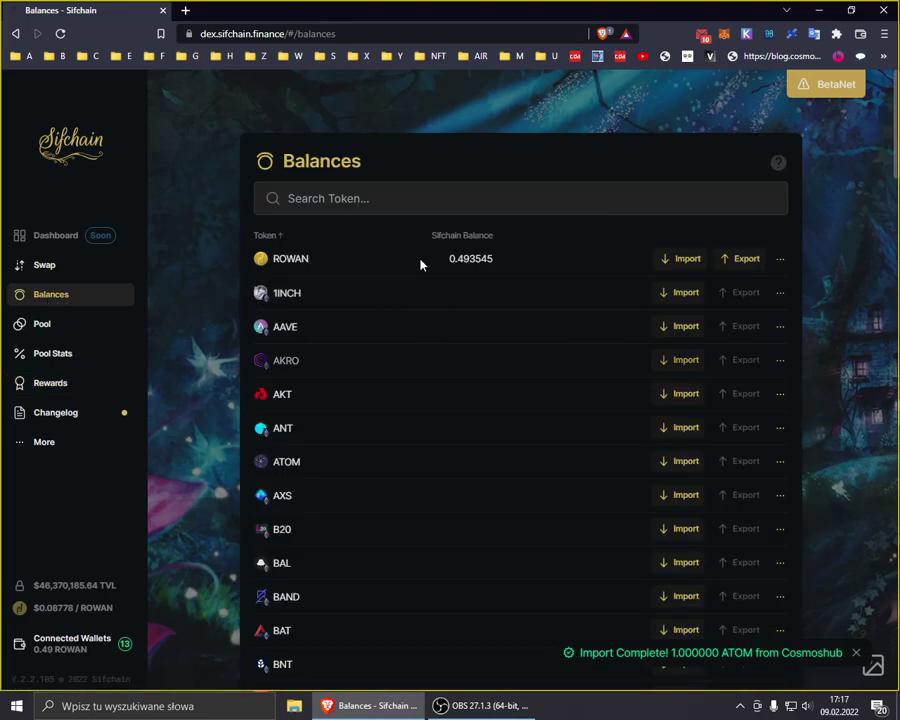
Step: Switch the Keplr wallet from Cosmos Hub to the Sifchain network, check its ROWAN balance, and close the wallet
click(746, 37)
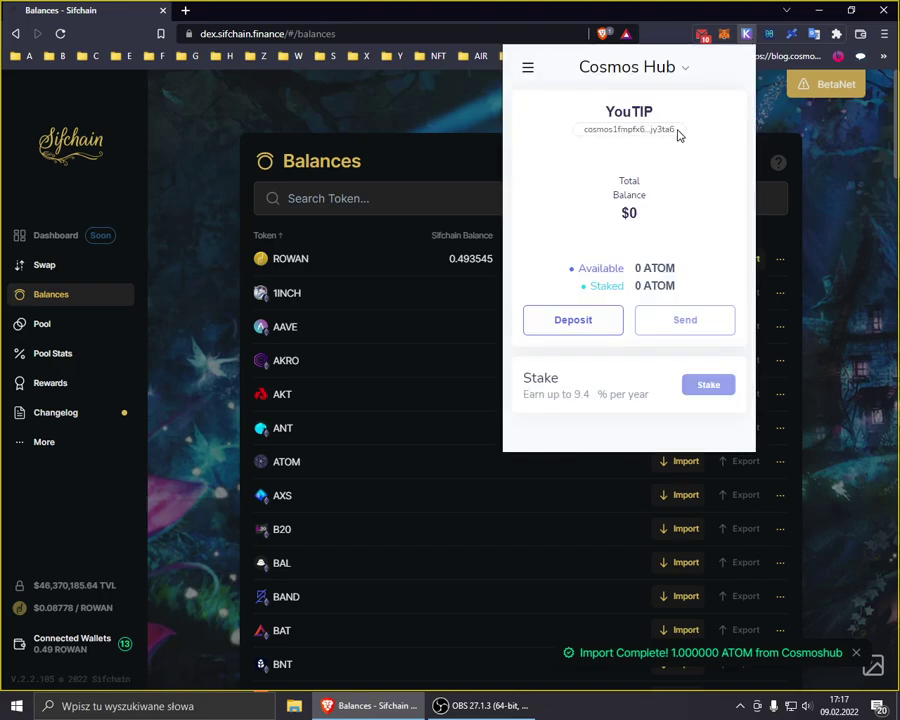
click(634, 78)
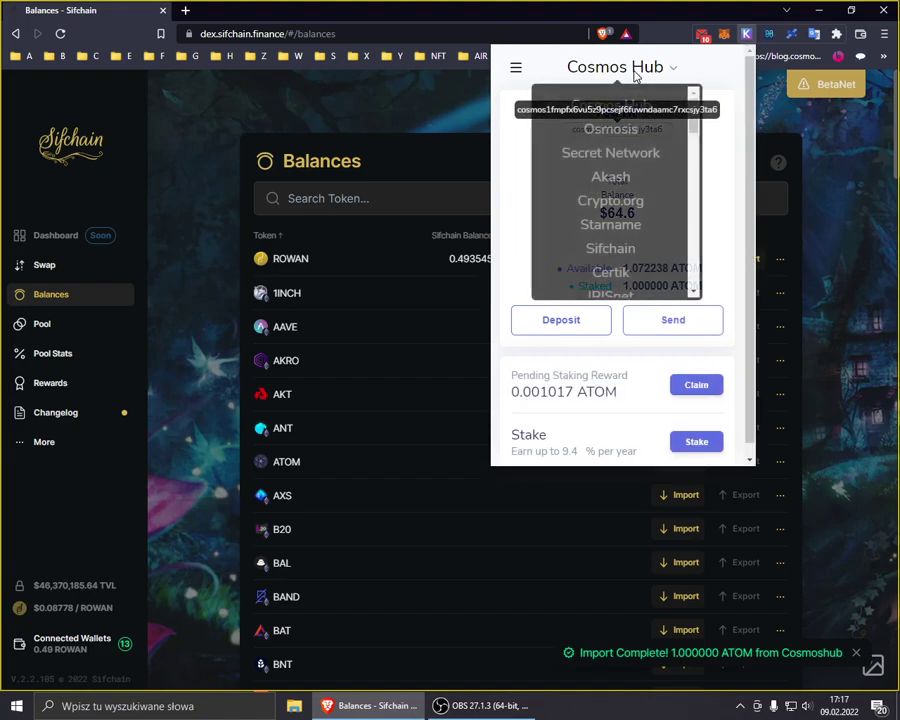
scroll(620, 200, down, 3)
scroll(620, 155, up, 3)
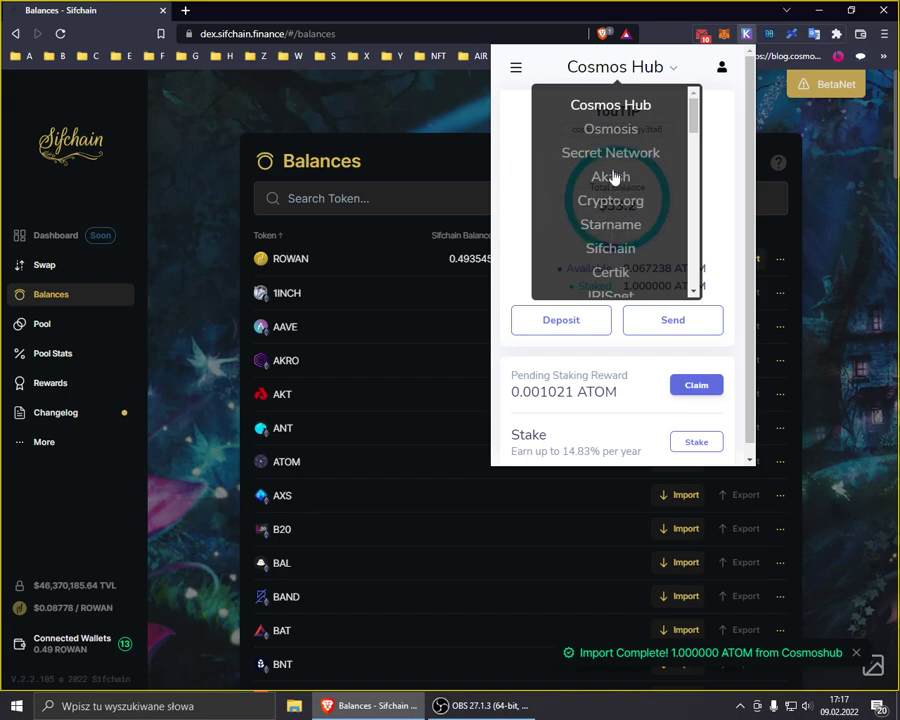
click(609, 249)
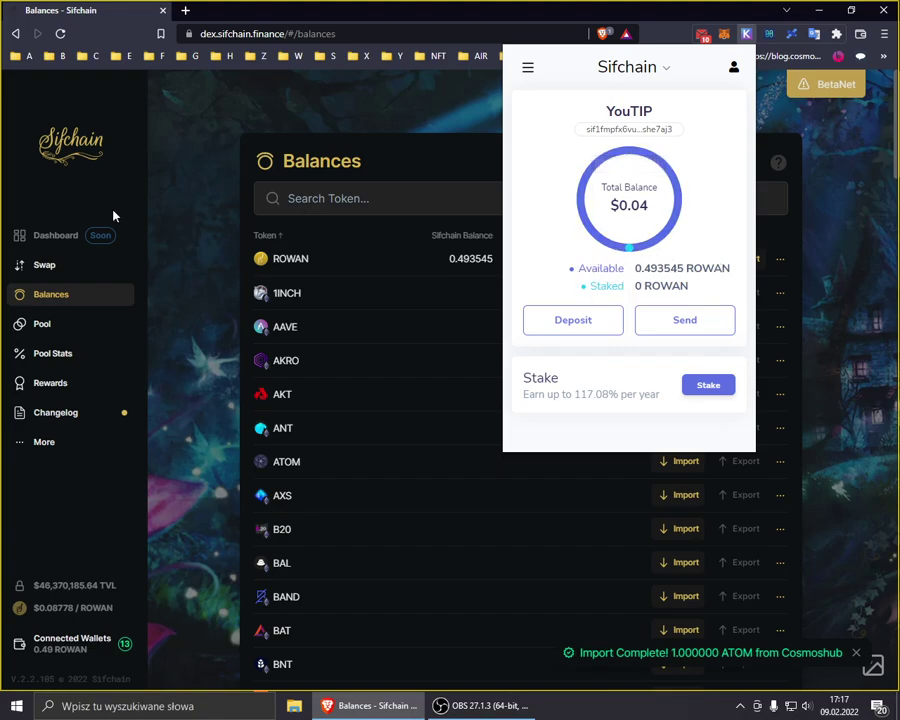
click(173, 215)
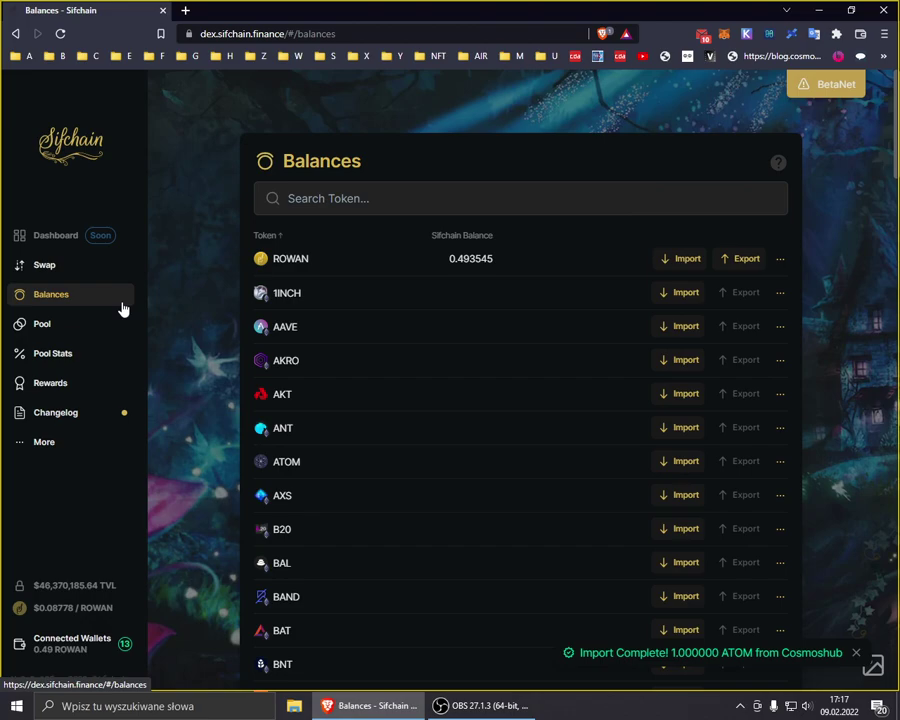
Step: Return to the list of Sifchain liquidity pools
click(48, 328)
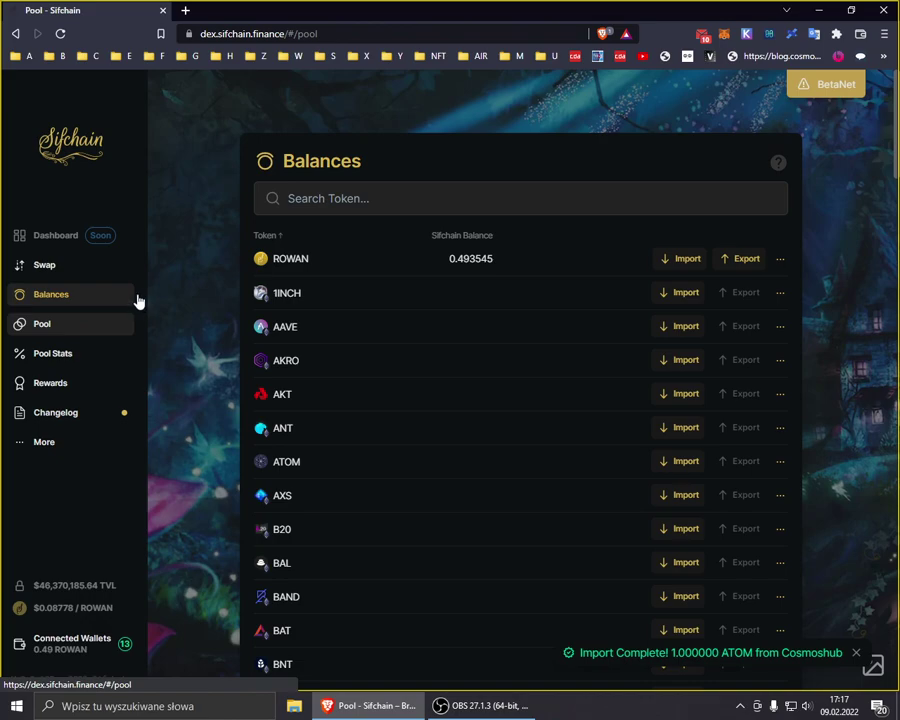